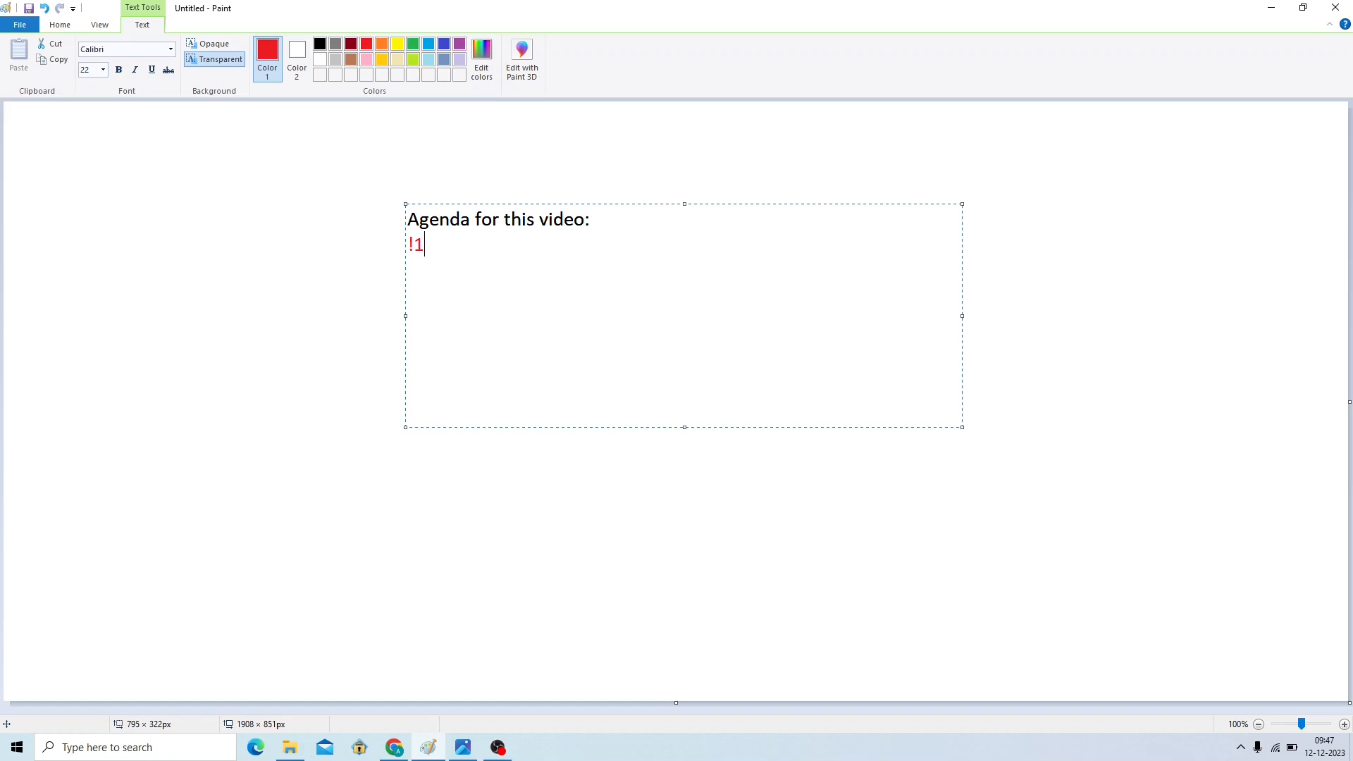
# - Replace the stray characters under the agenda heading with the items "1) JDK( Java Development kit)" and "2) VSCode"
pyautogui.press('BackSpace')
pyautogui.press('BackSpace')
pyautogui.write('!')
pyautogui.press('BackSpace')
pyautogui.write('1) JDK( JAva')
pyautogui.press('BackSpace')
pyautogui.press('BackSpace')
pyautogui.press('BackSpace')
pyautogui.write('ava De')
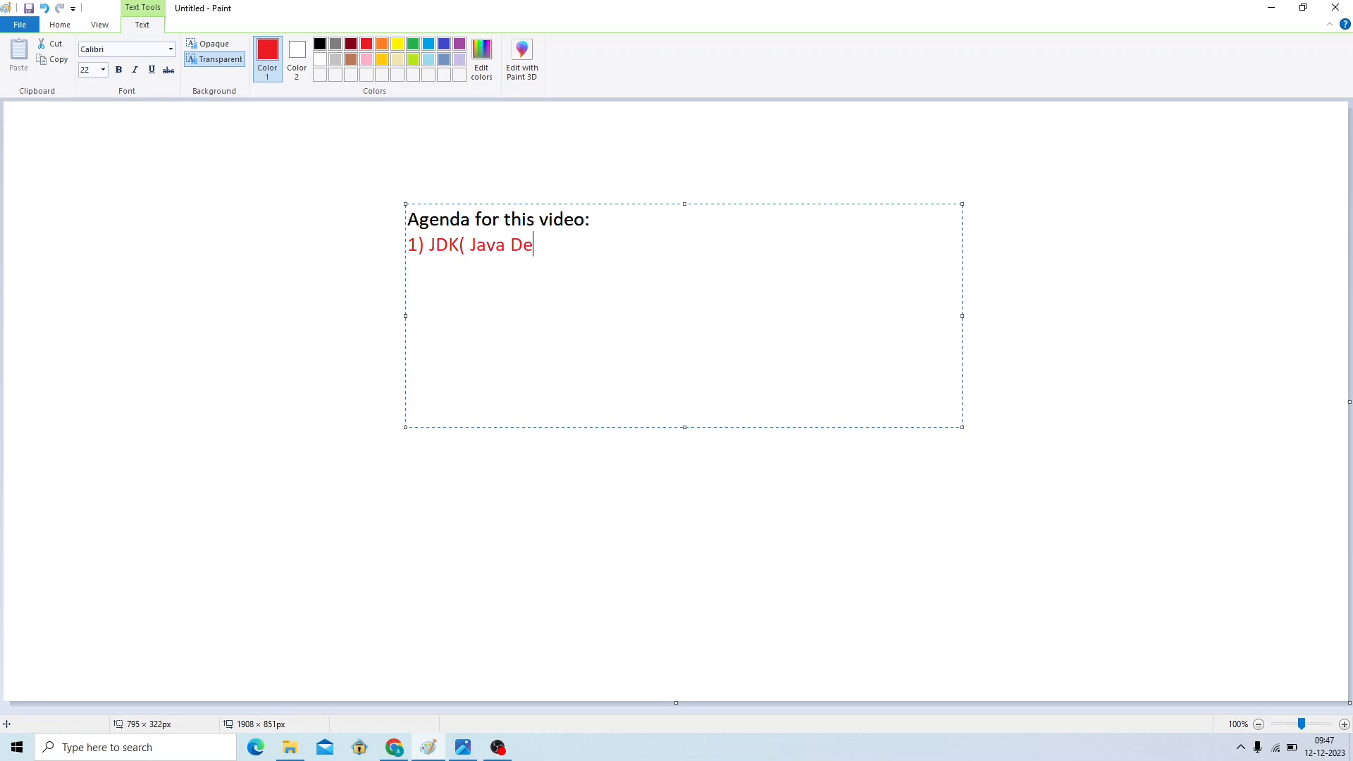
pyautogui.write('velopment kit)')
pyautogui.press('Return')
pyautogui.write('2) ')
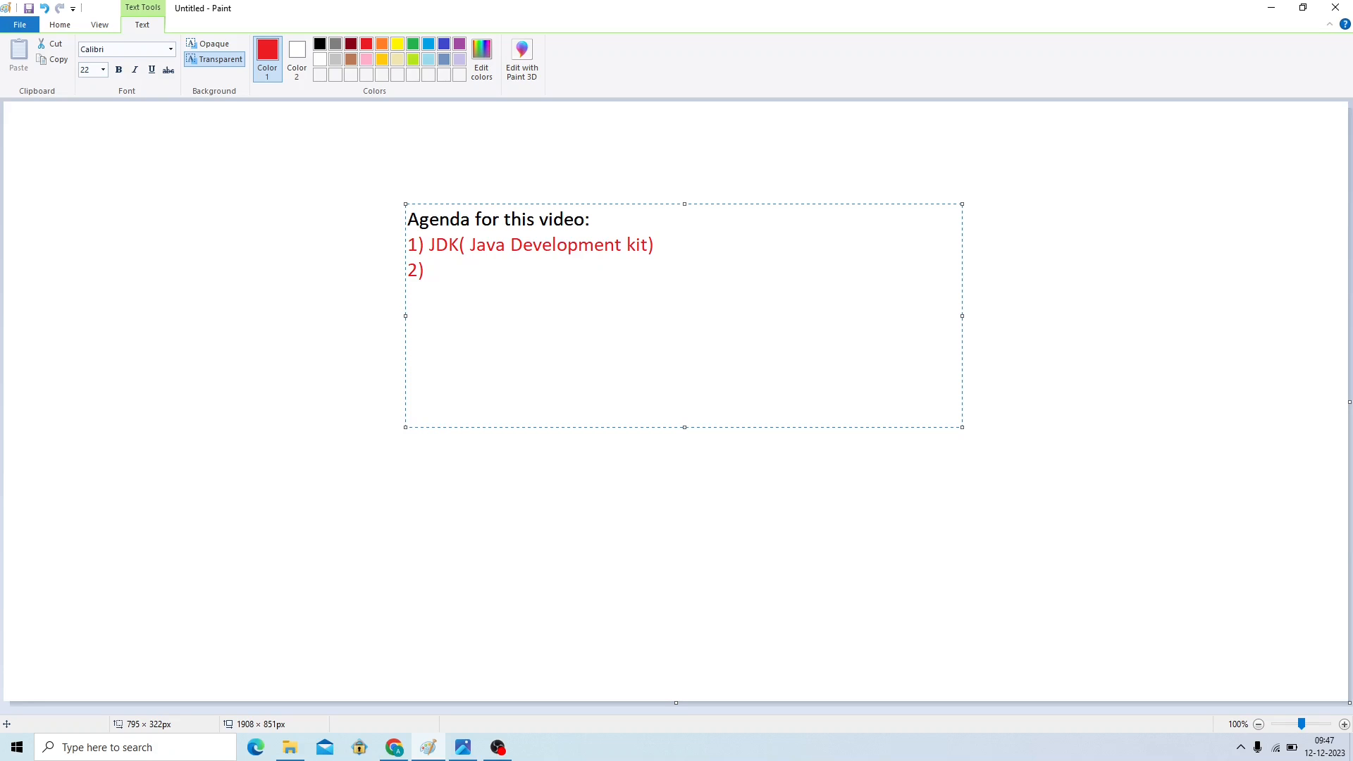
pyautogui.write('VSCode')
pyautogui.moveTo(429, 245); pyautogui.dragTo(662, 251)
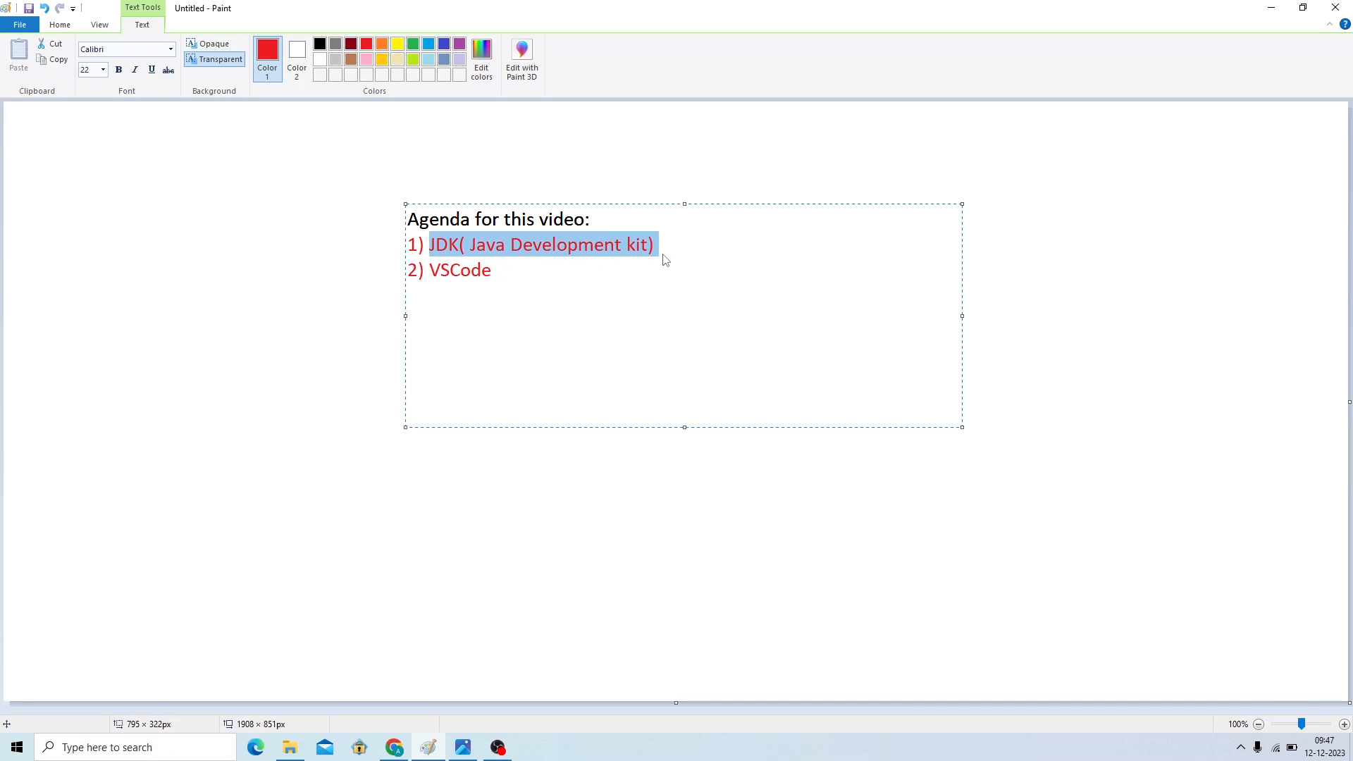
pyautogui.click(437, 293)
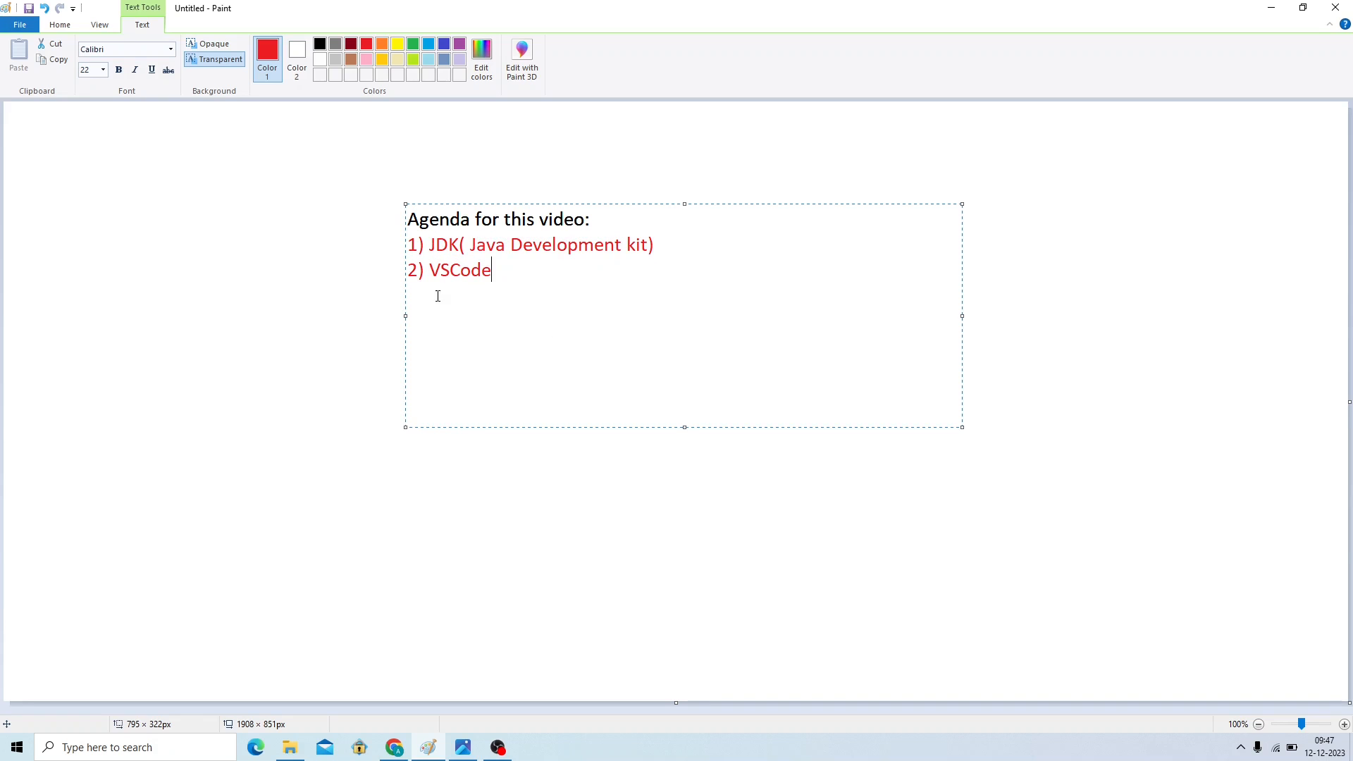
pyautogui.moveTo(429, 273); pyautogui.dragTo(522, 271)
pyautogui.click(523, 271)
pyautogui.moveTo(431, 247); pyautogui.dragTo(528, 281)
pyautogui.click(529, 281)
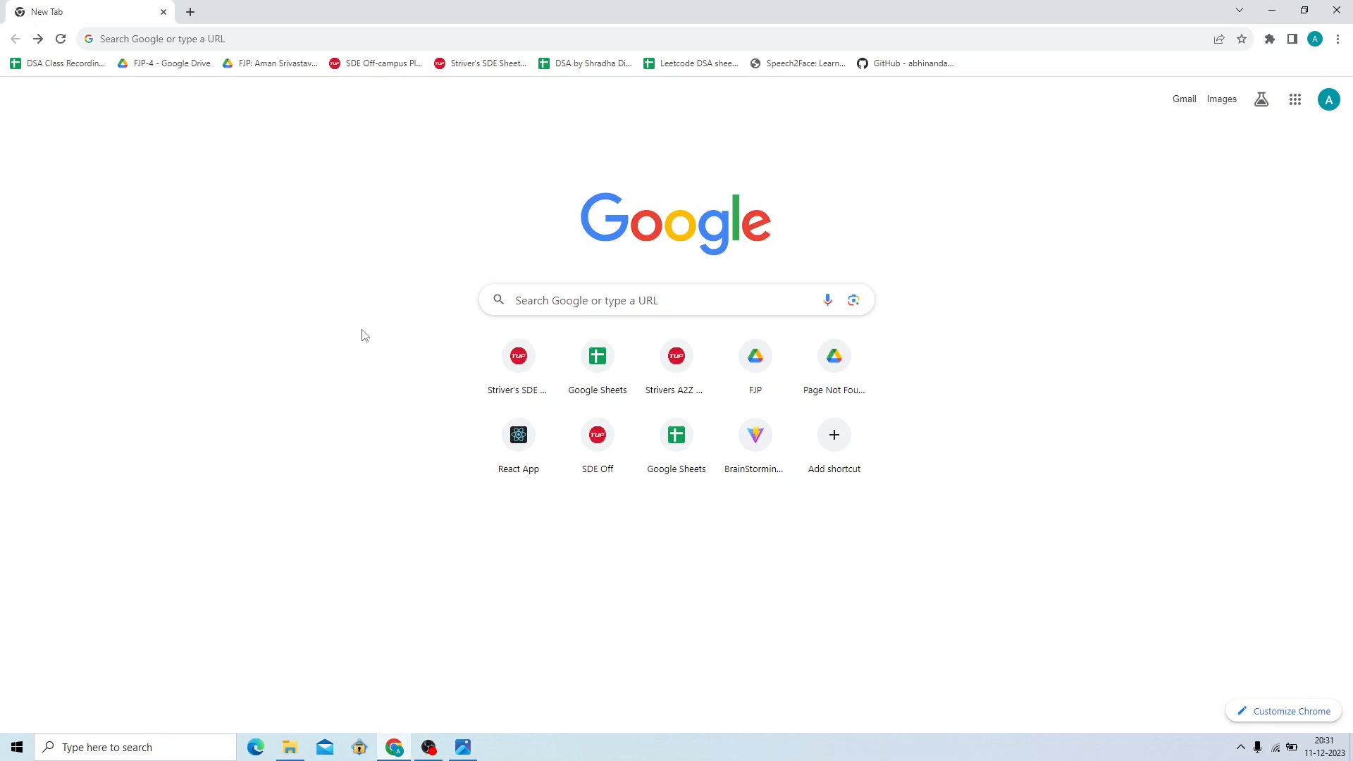
# - In Chrome, search Google for "jdk download" and open Oracle's Java Downloads page
pyautogui.click(633, 295)
pyautogui.write('jdk download')
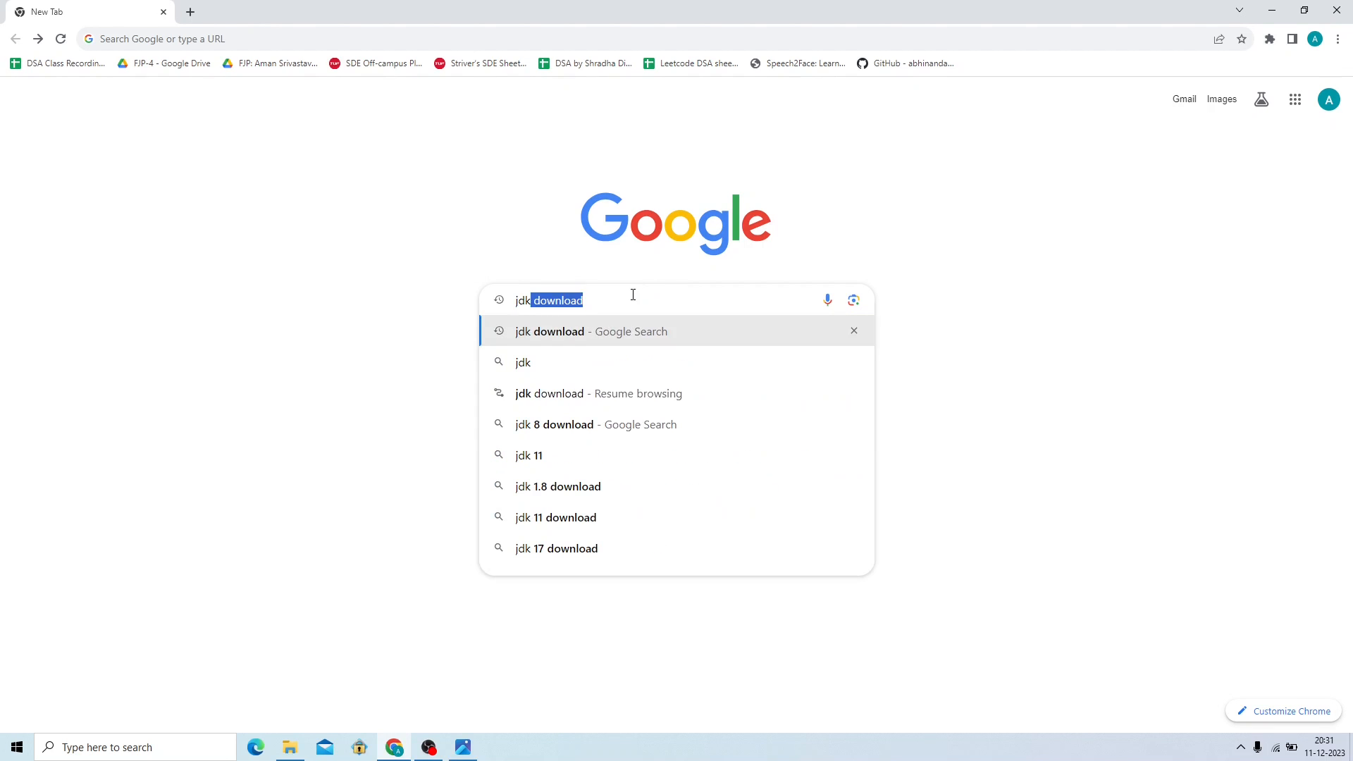
pyautogui.press('Return')
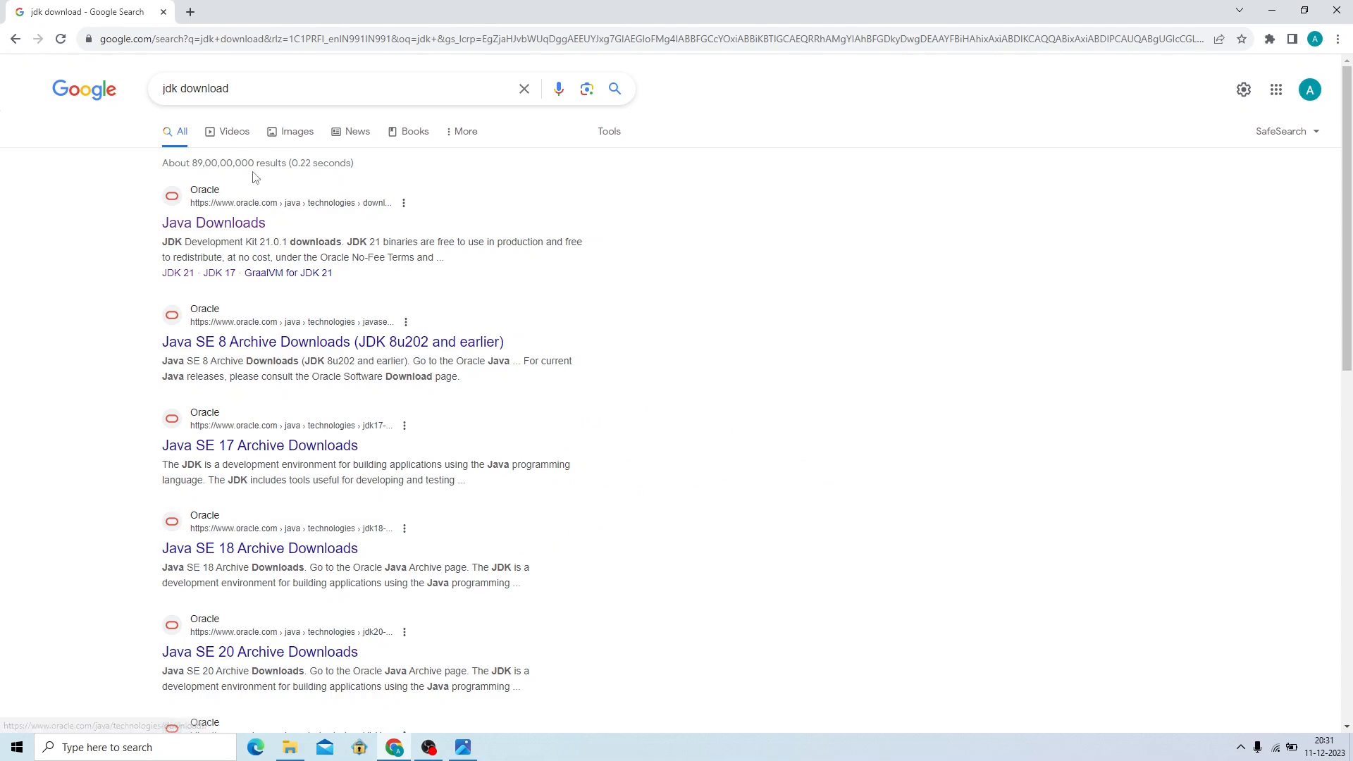
pyautogui.click(229, 225)
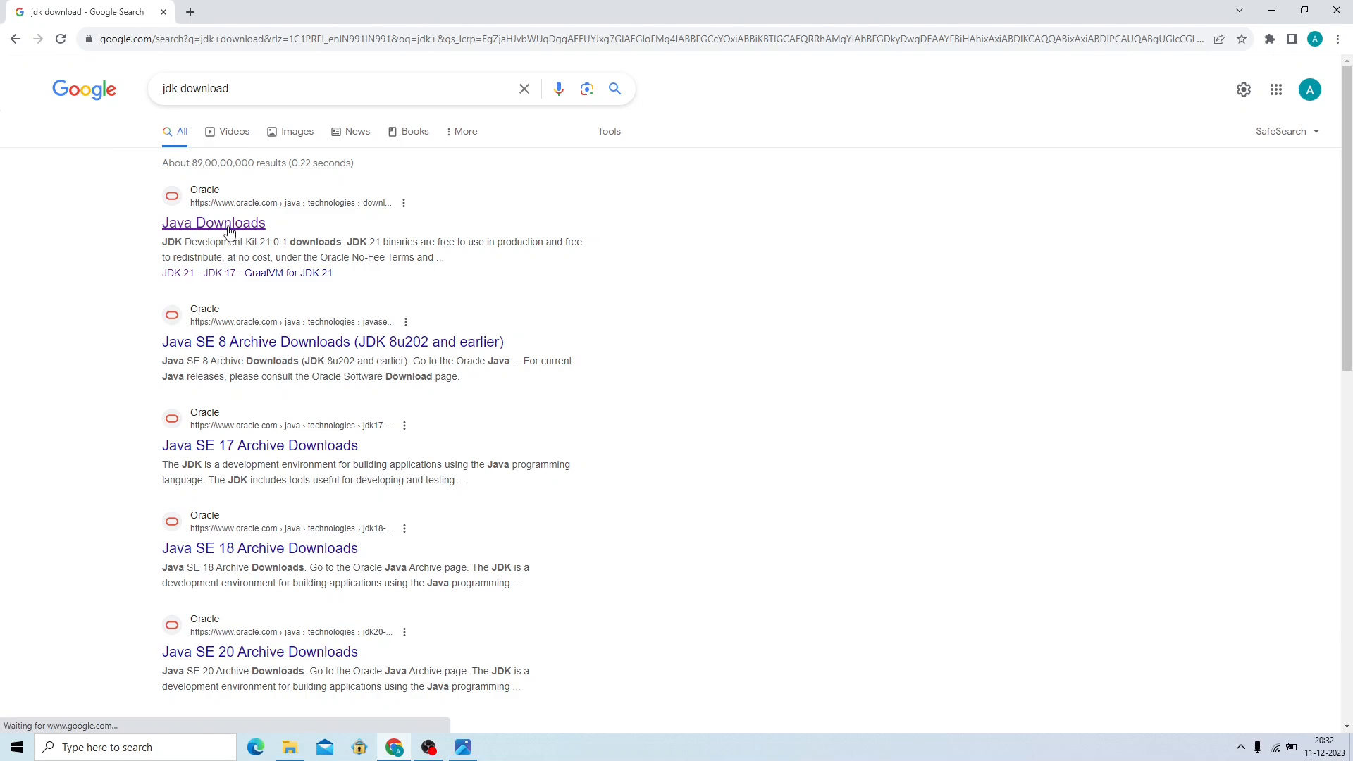
pyautogui.click(229, 226)
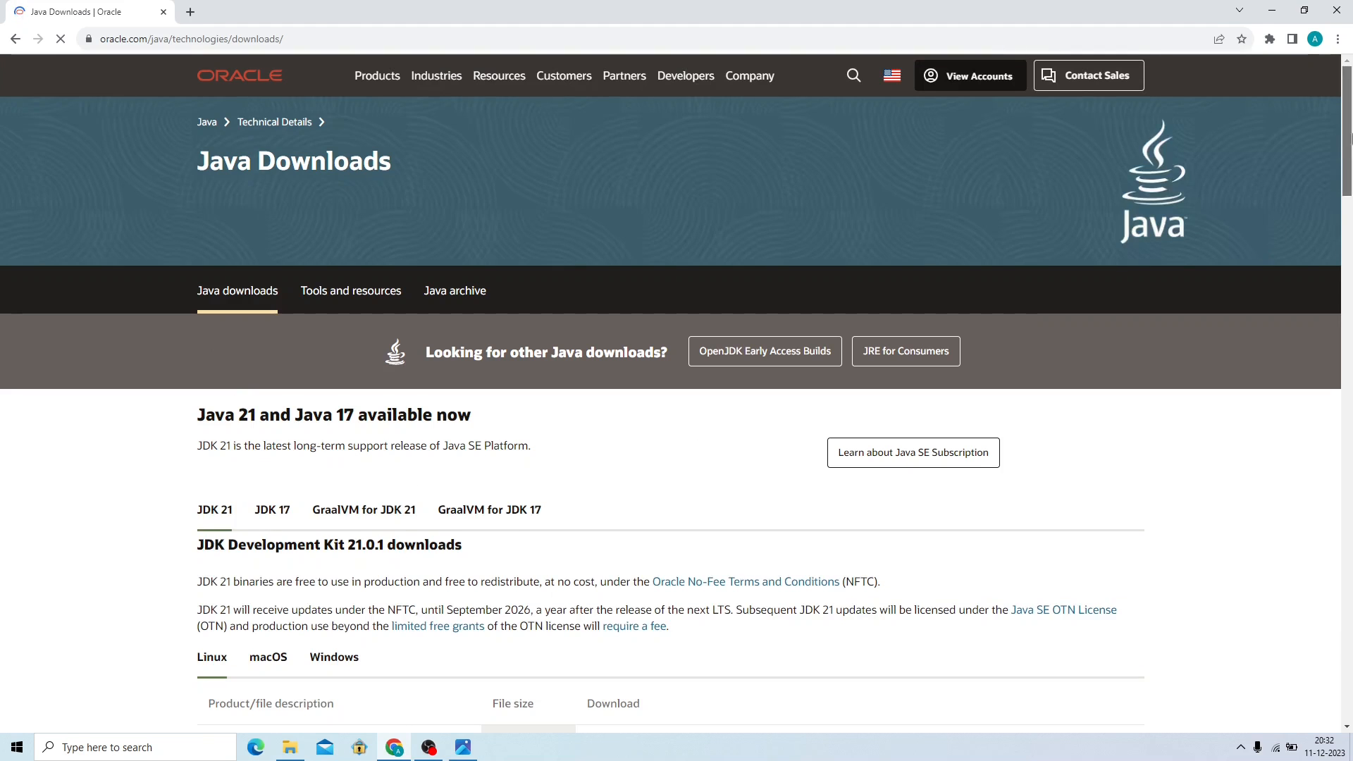
# - Download the JDK 17 x64 Installer for Windows (jdk-17_windows-x64_bin.exe) and check its download progress
pyautogui.scroll(-2, 1310, 183)
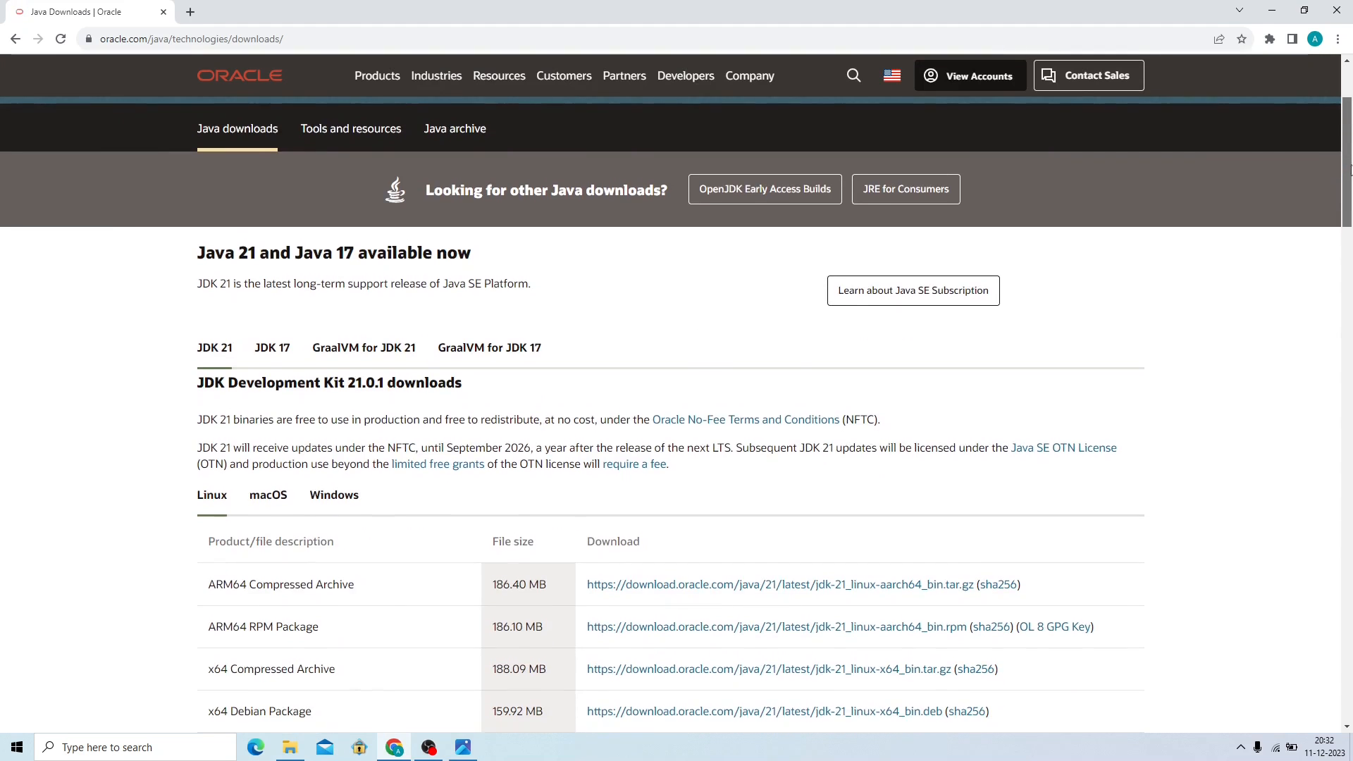
pyautogui.click(272, 348)
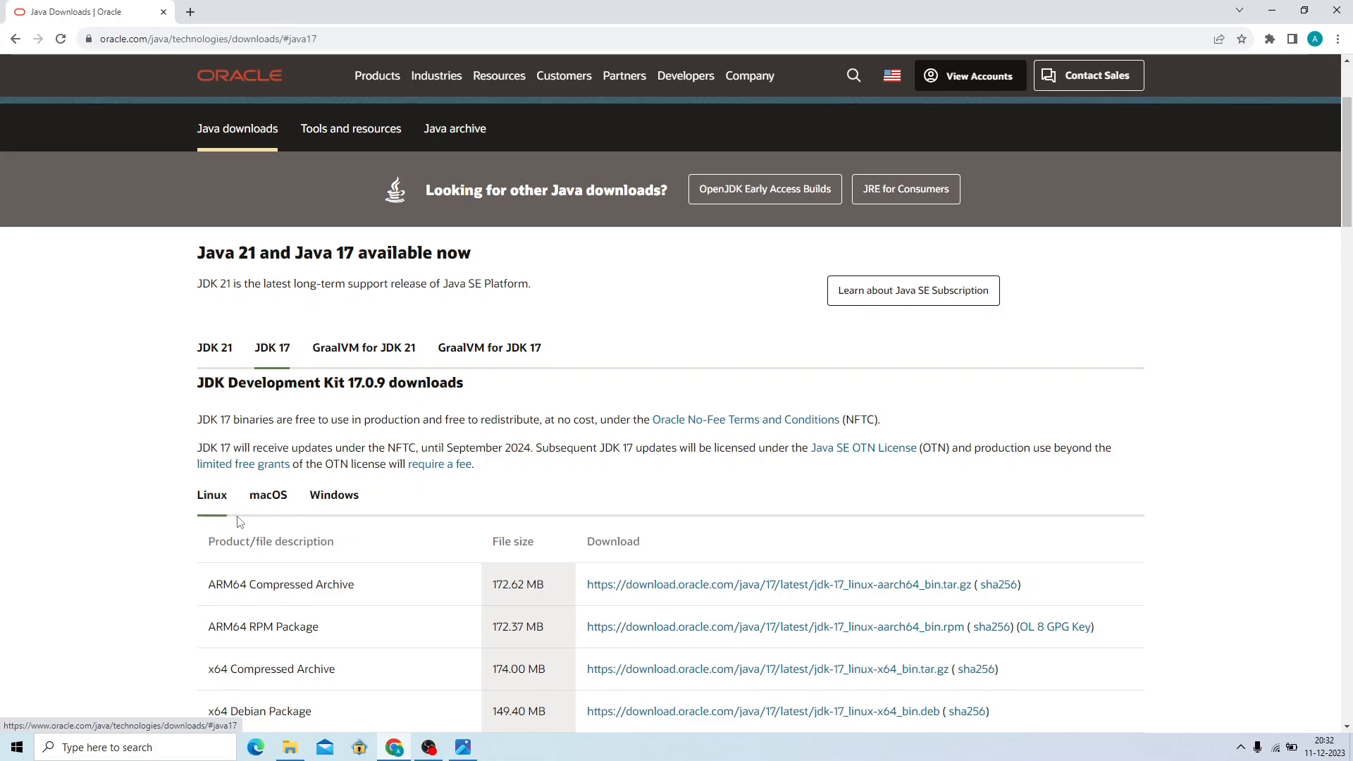
pyautogui.click(256, 503)
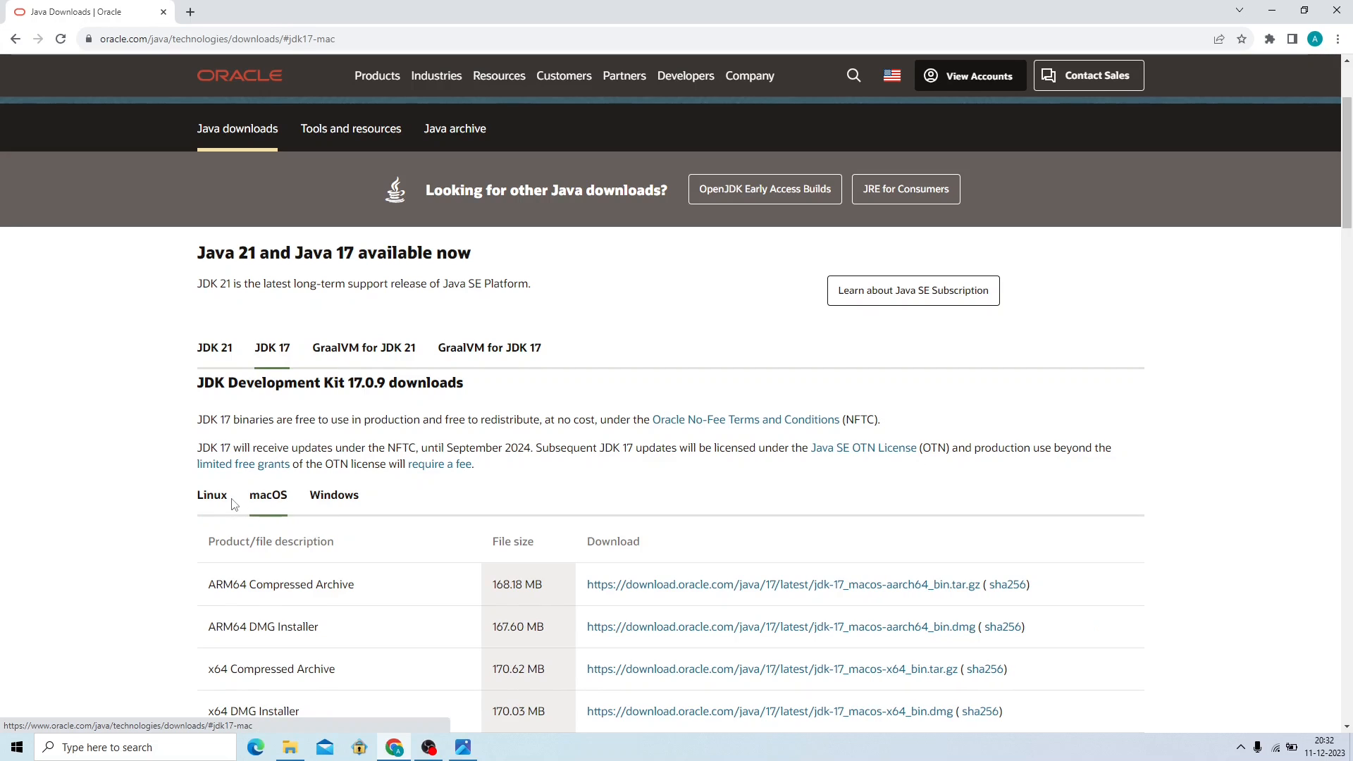
pyautogui.click(354, 500)
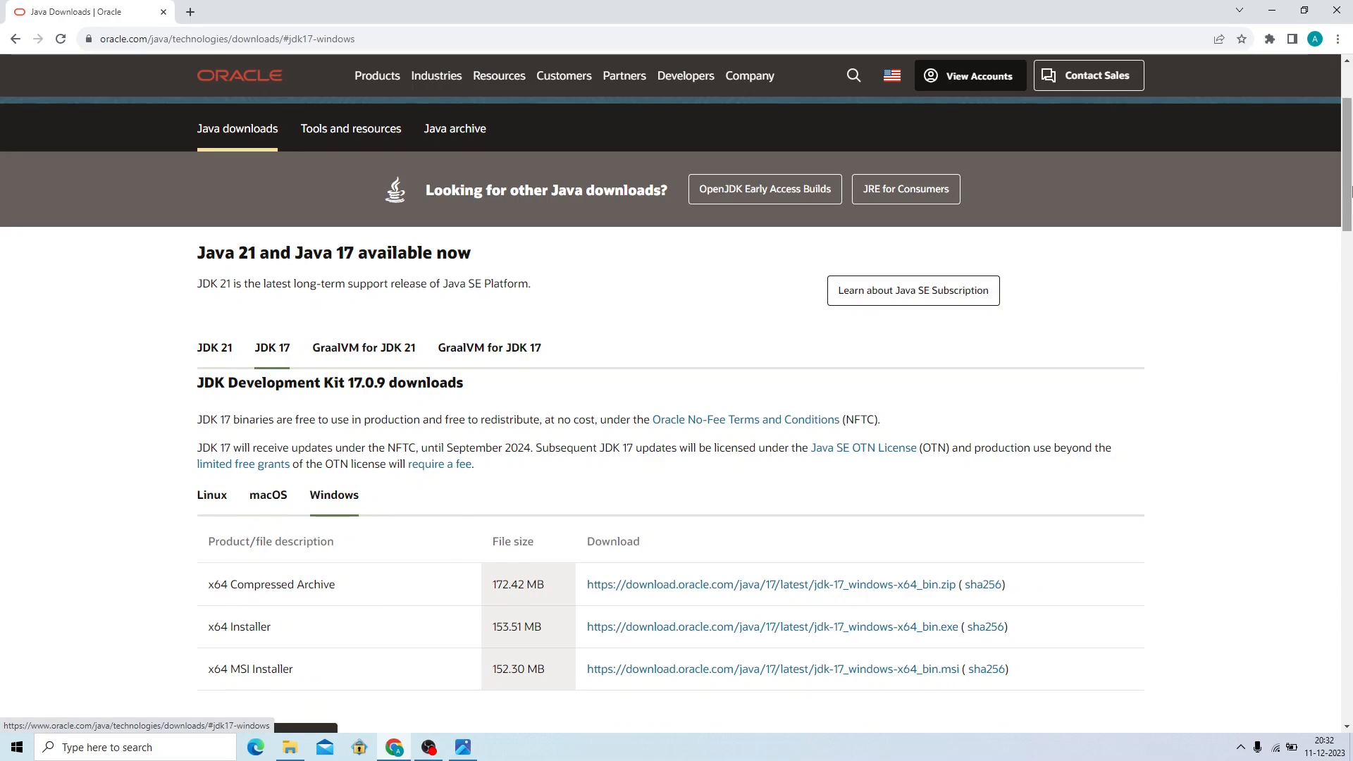
pyautogui.scroll(-2, 1195, 332)
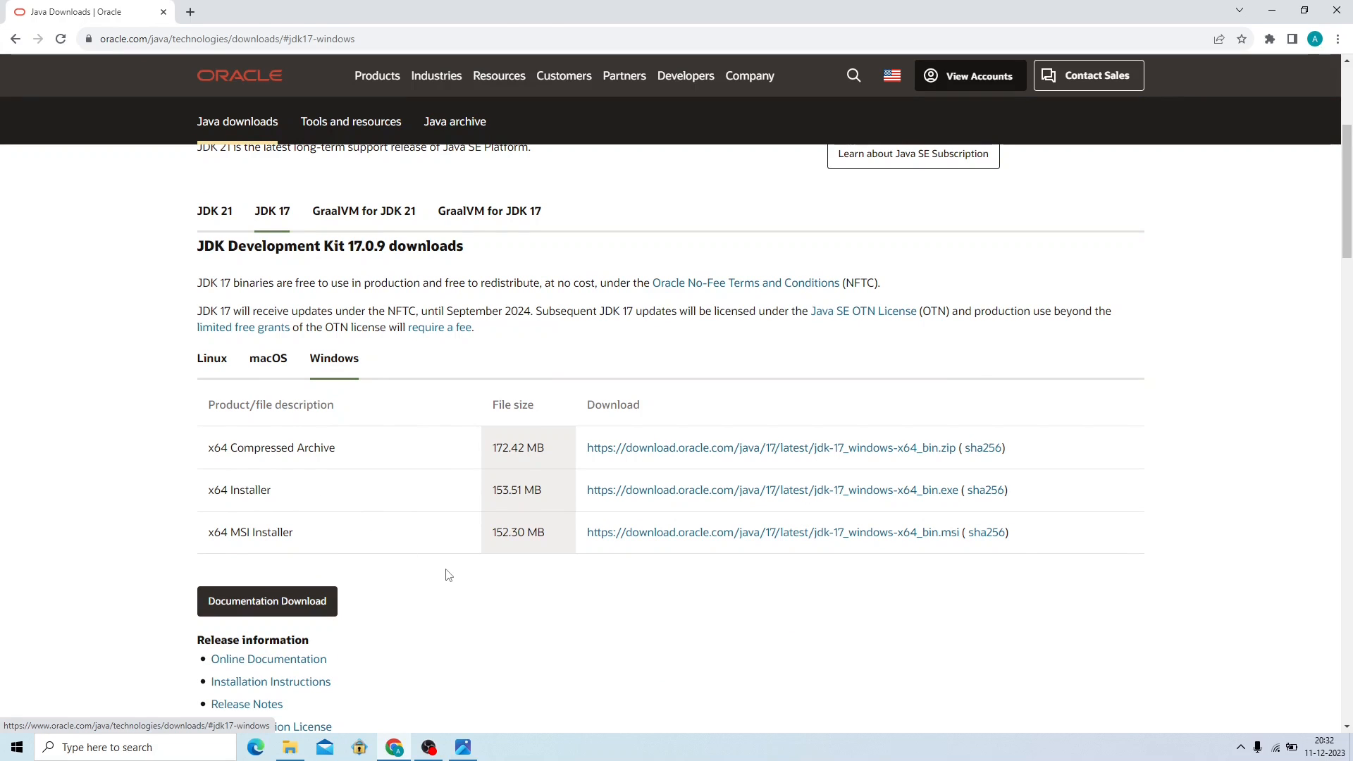
pyautogui.click(661, 499)
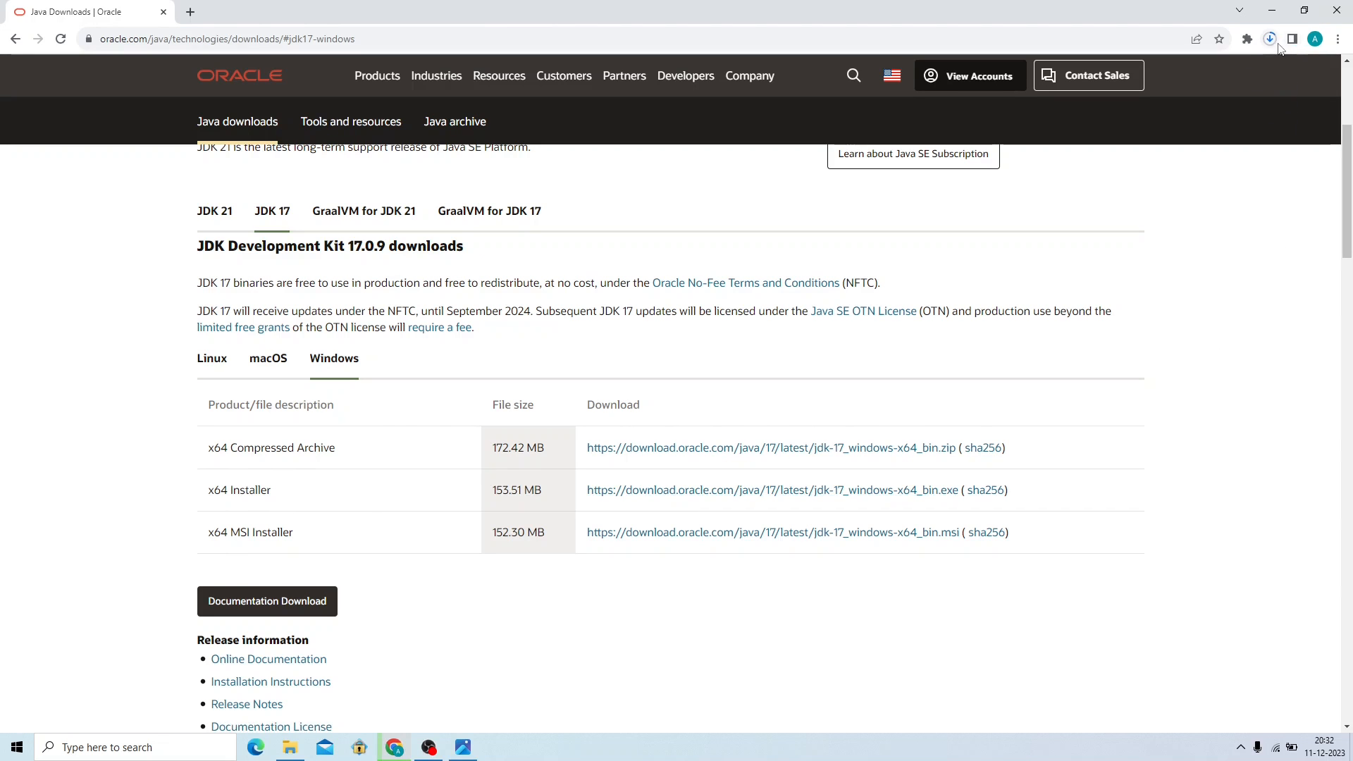
pyautogui.click(1269, 40)
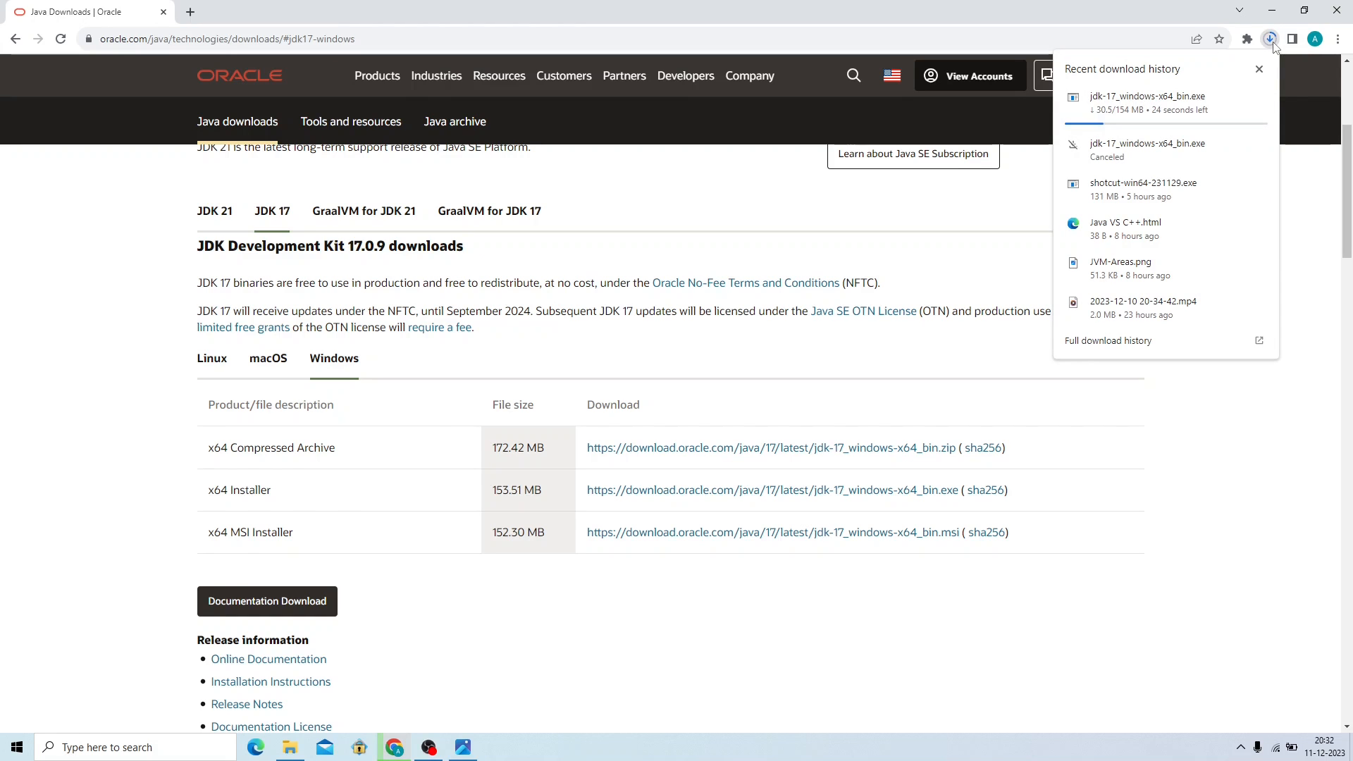
pyautogui.moveTo(1190, 106)
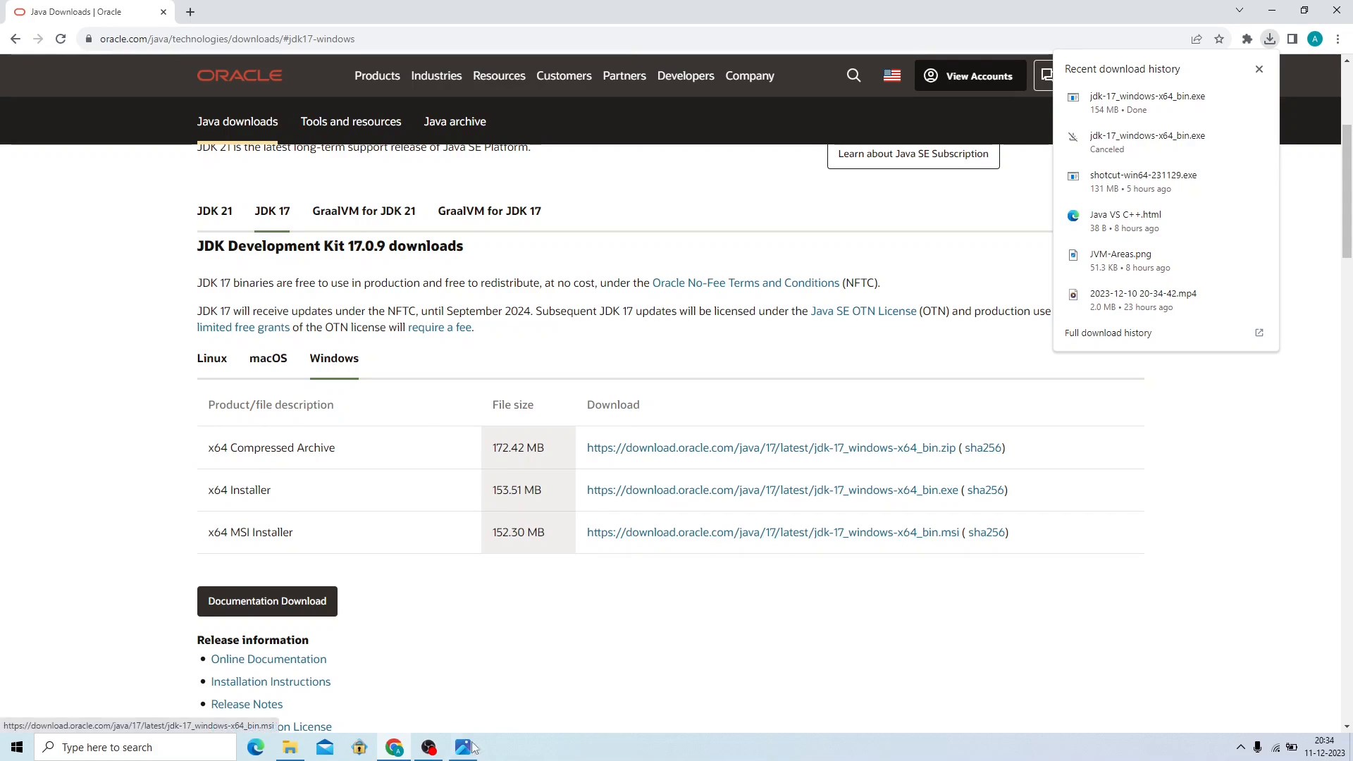
# - Switch to File Explorer and launch the jdk-17_windows-x64_bin installer from the Downloads folder
pyautogui.click(289, 751)
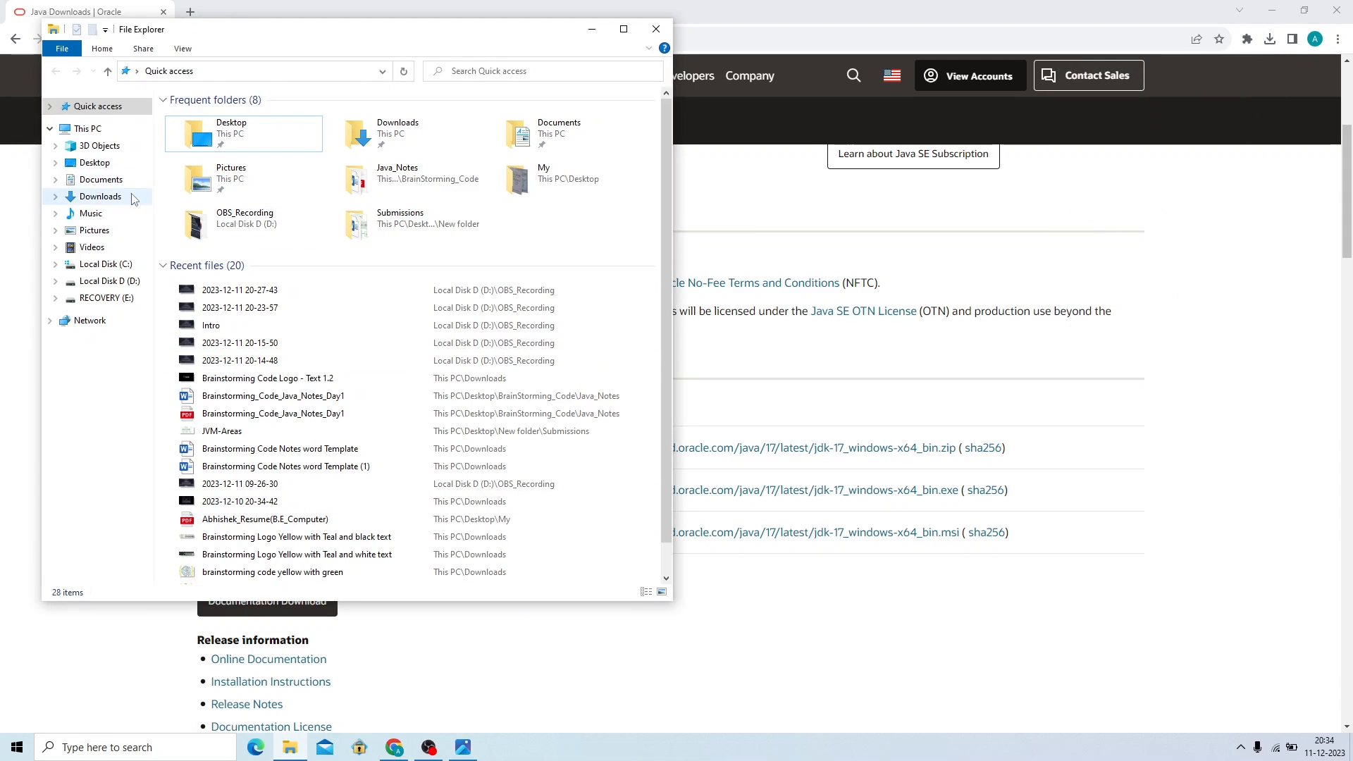
pyautogui.click(100, 196)
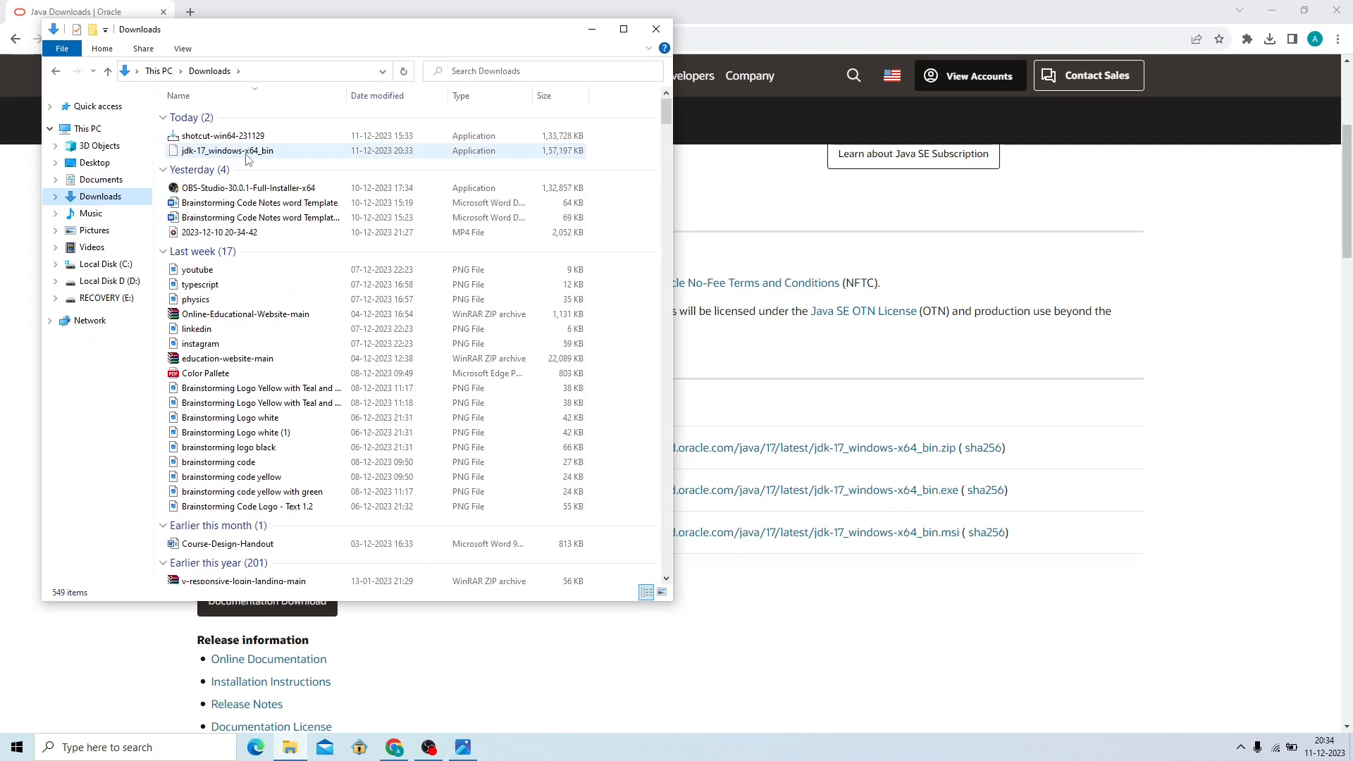
pyautogui.doubleClick(247, 152)
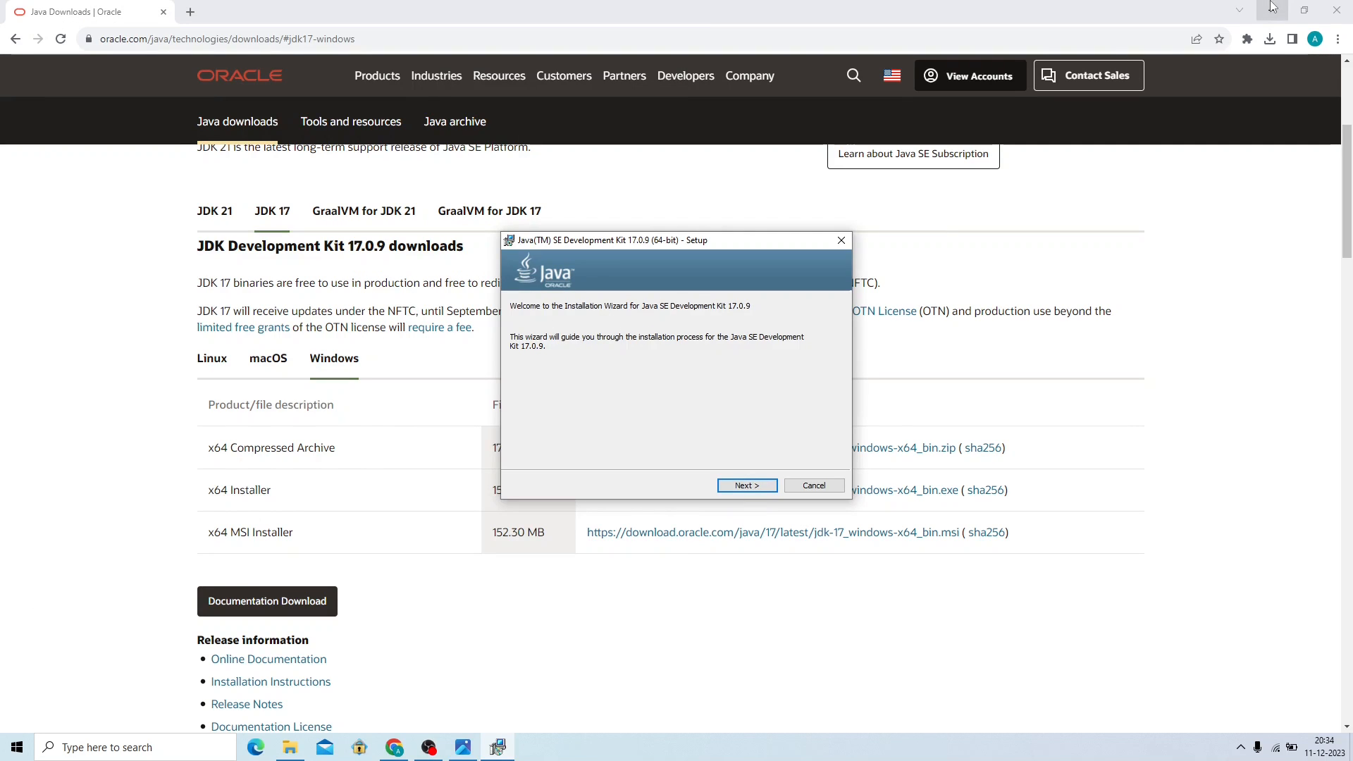
# - Install the Java SE Development Kit 17.0.9 in the default folder C:\Program Files\Java\jdk-17\ and close the wizard
pyautogui.click(747, 491)
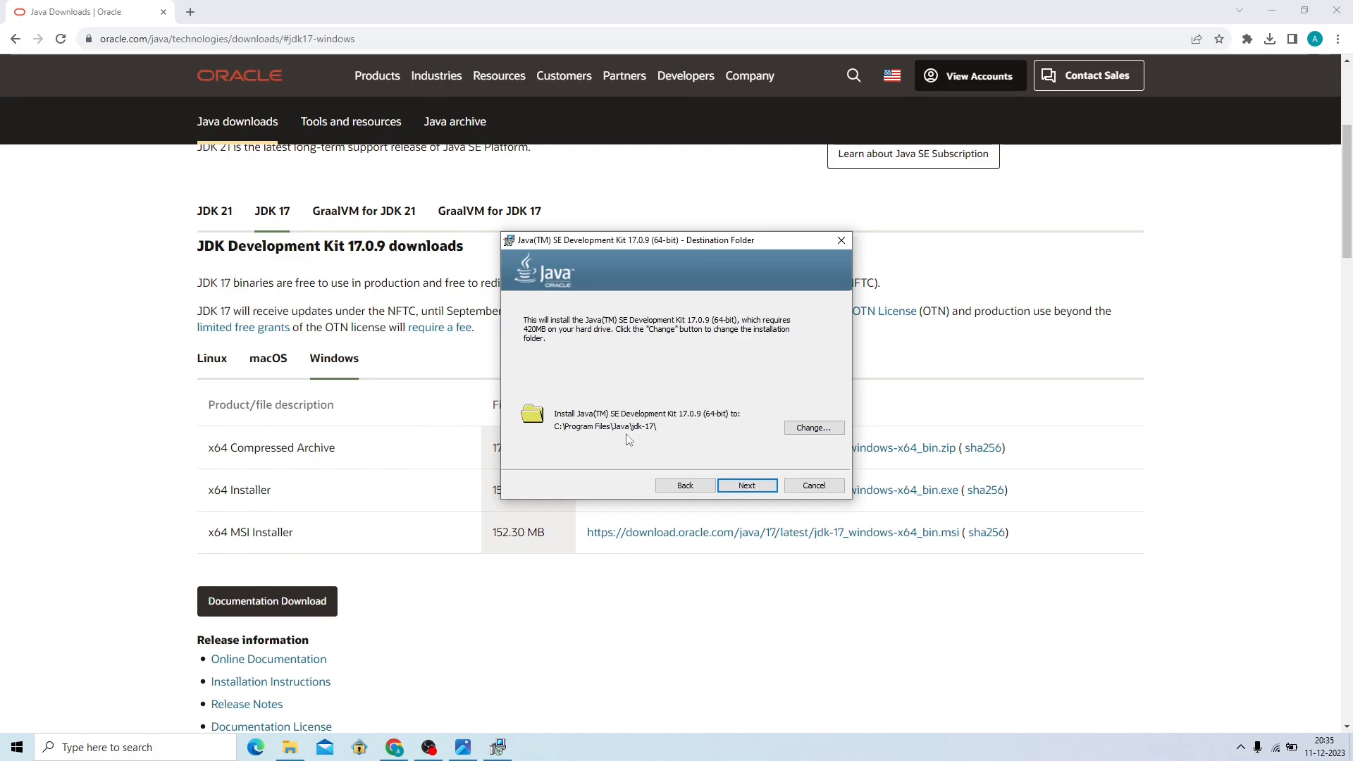
pyautogui.click(745, 486)
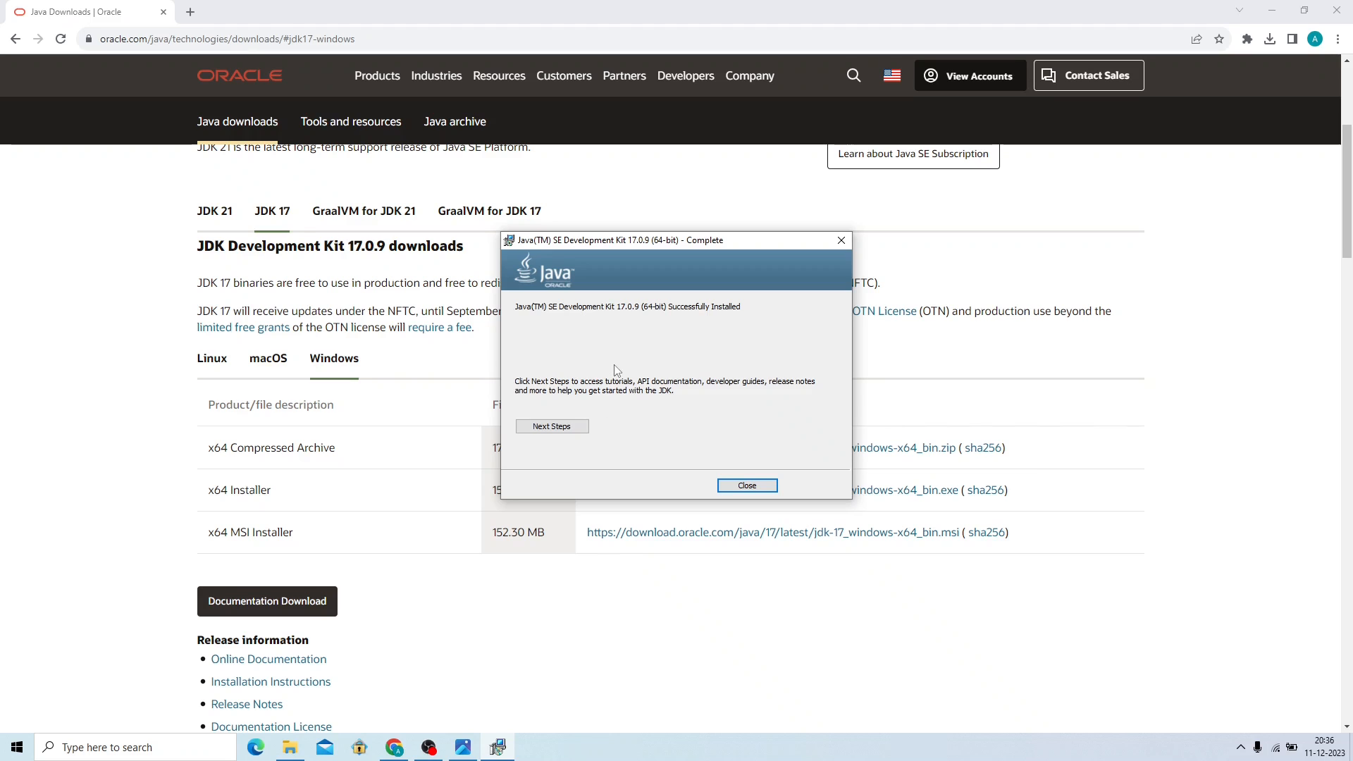
pyautogui.click(752, 491)
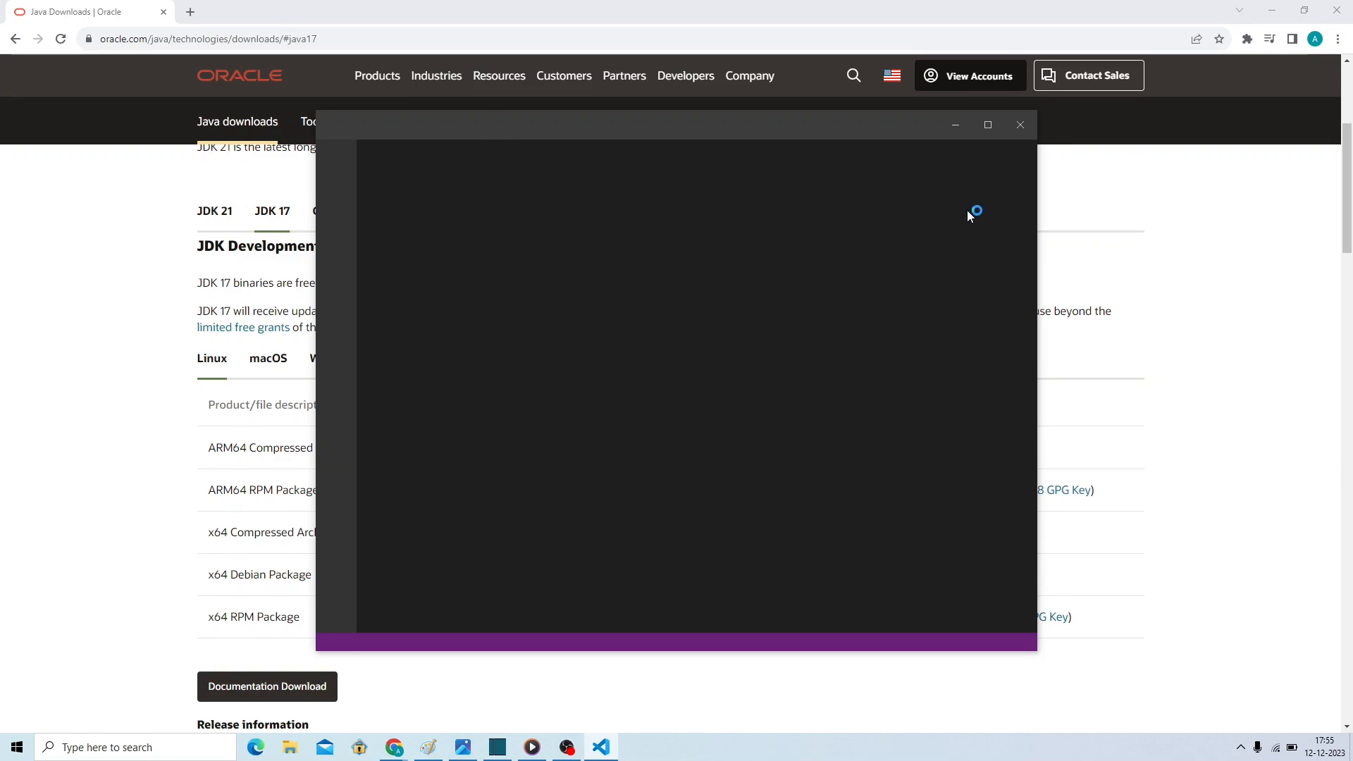
# - In a maximized Visual Studio Code window, close the Welcome page and open a new terminal
pyautogui.click(982, 123)
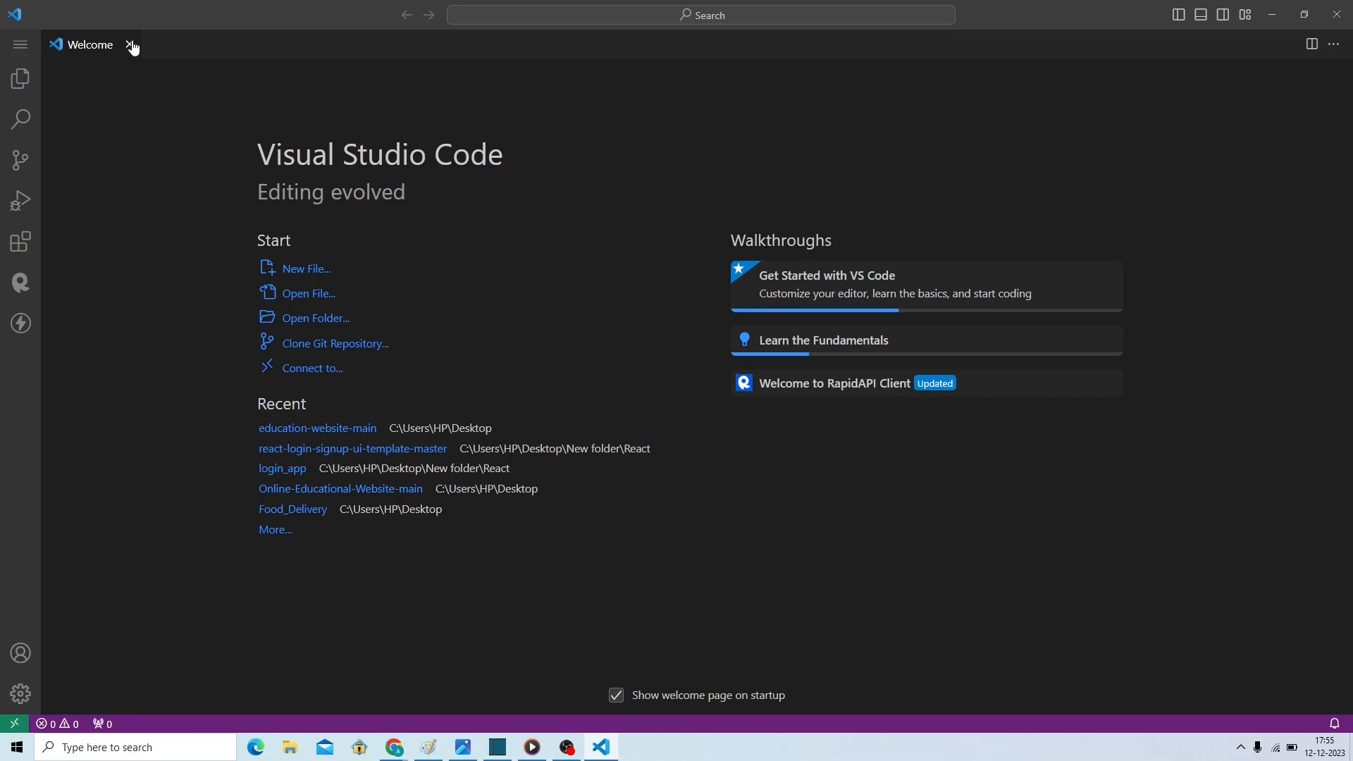
pyautogui.click(130, 45)
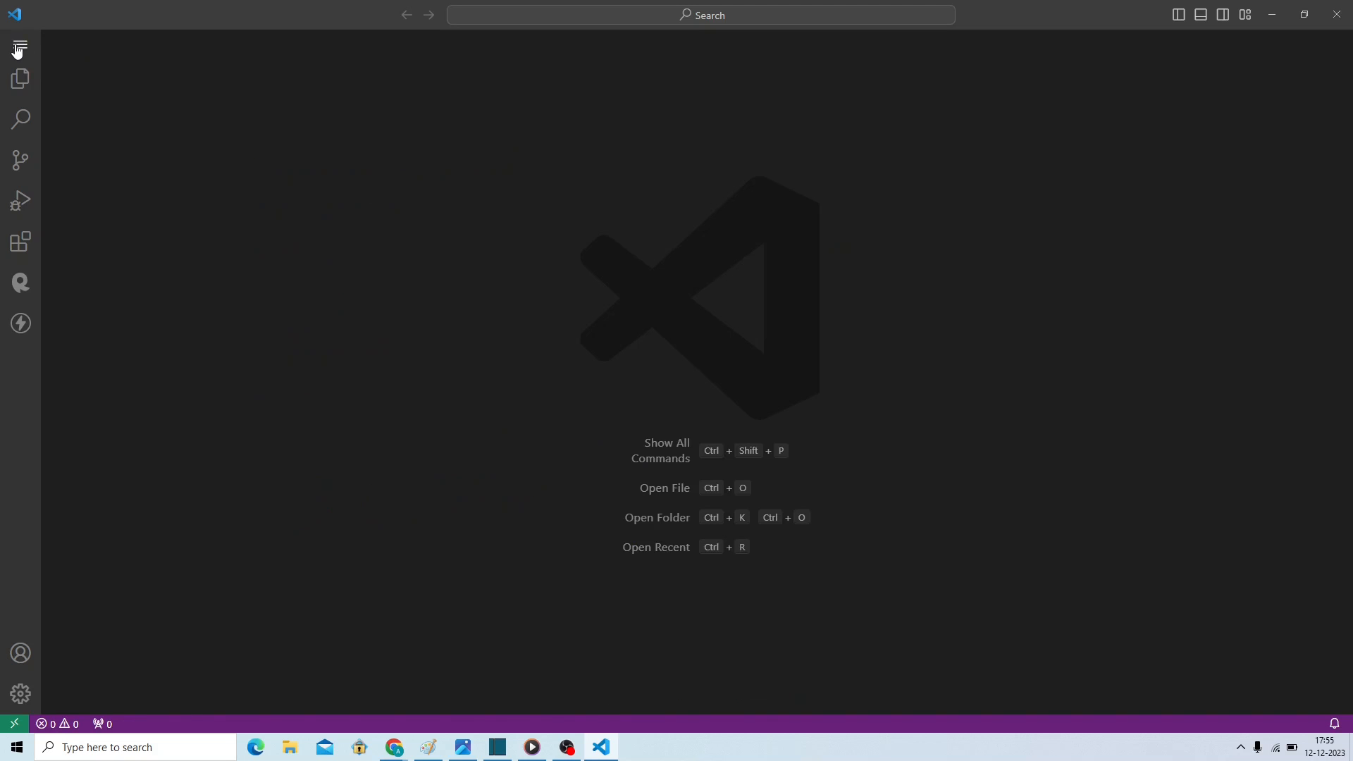
pyautogui.click(18, 51)
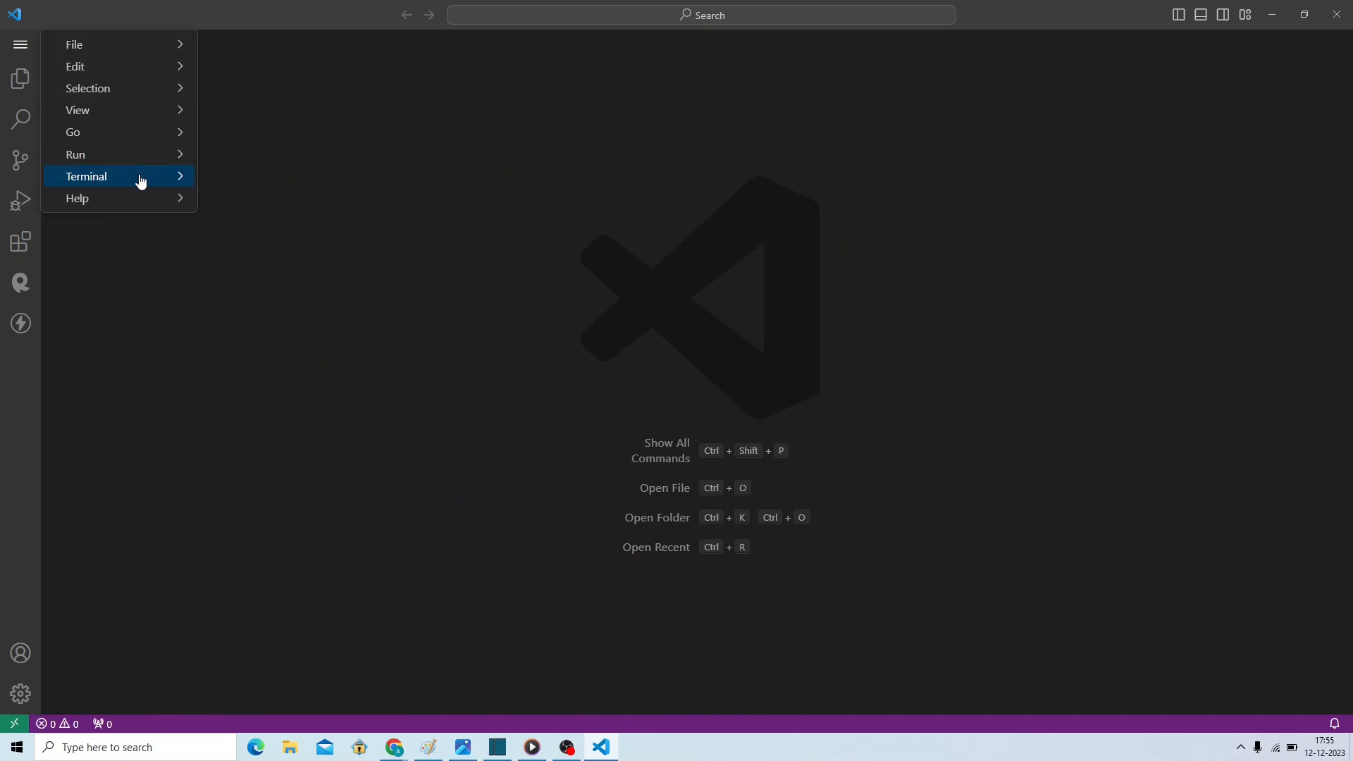
pyautogui.moveTo(141, 182)
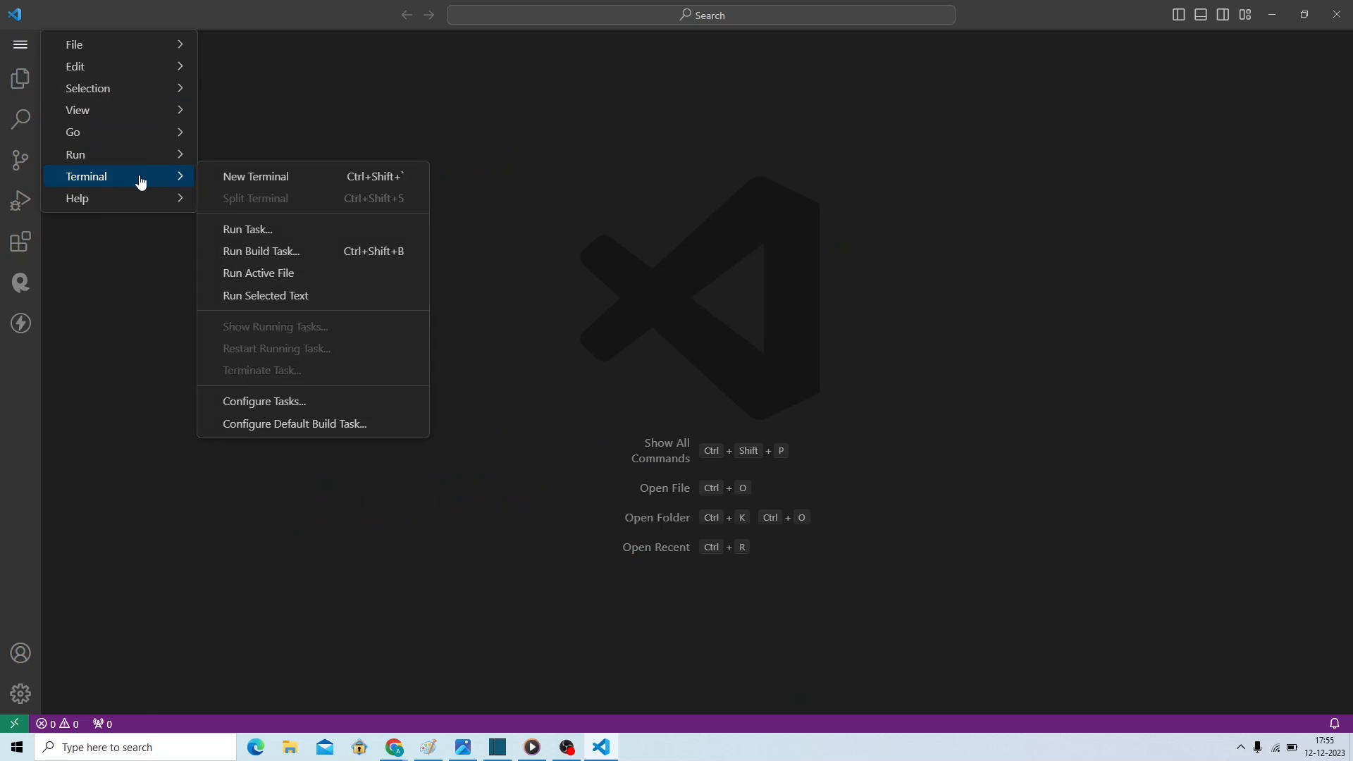
pyautogui.click(265, 180)
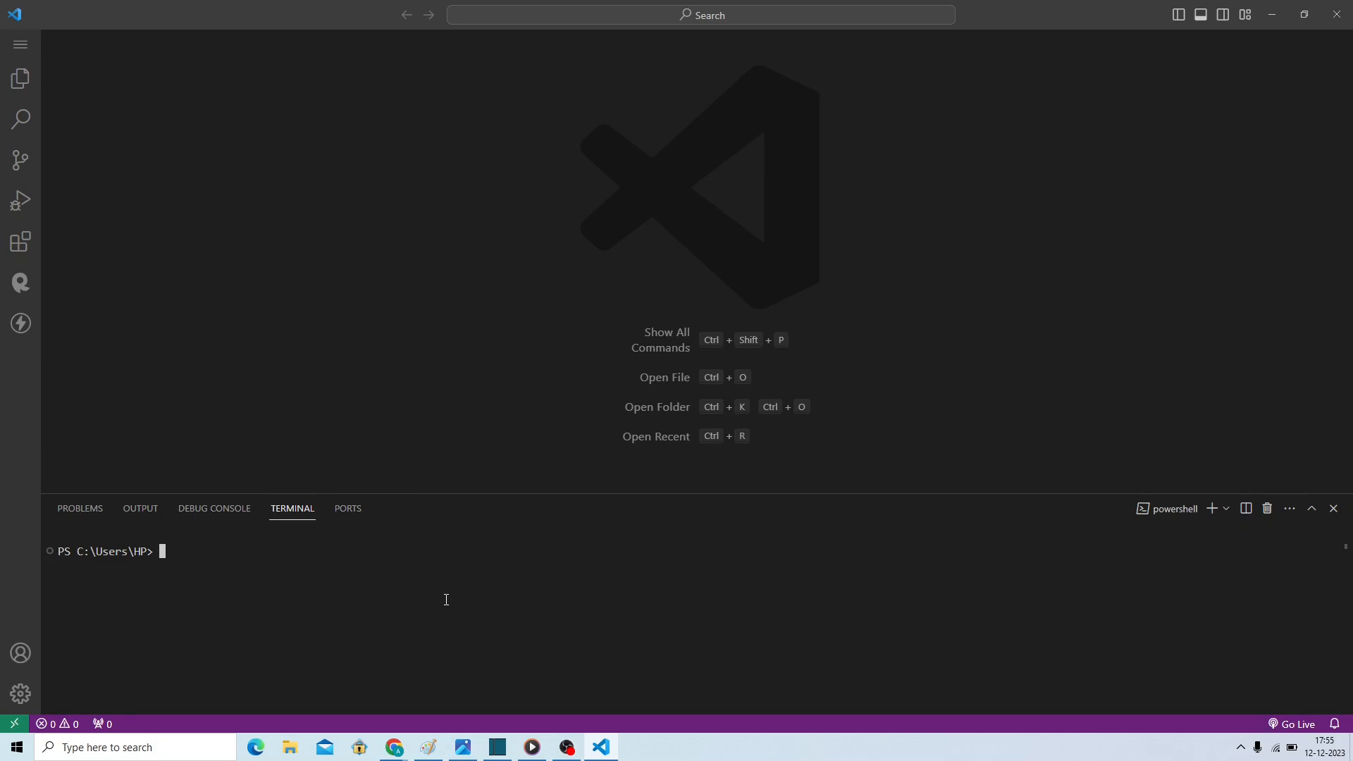
# - Run java --version in the terminal and examine the reported Java version and runtime lines
pyautogui.write('java --version')
pyautogui.press('Return')
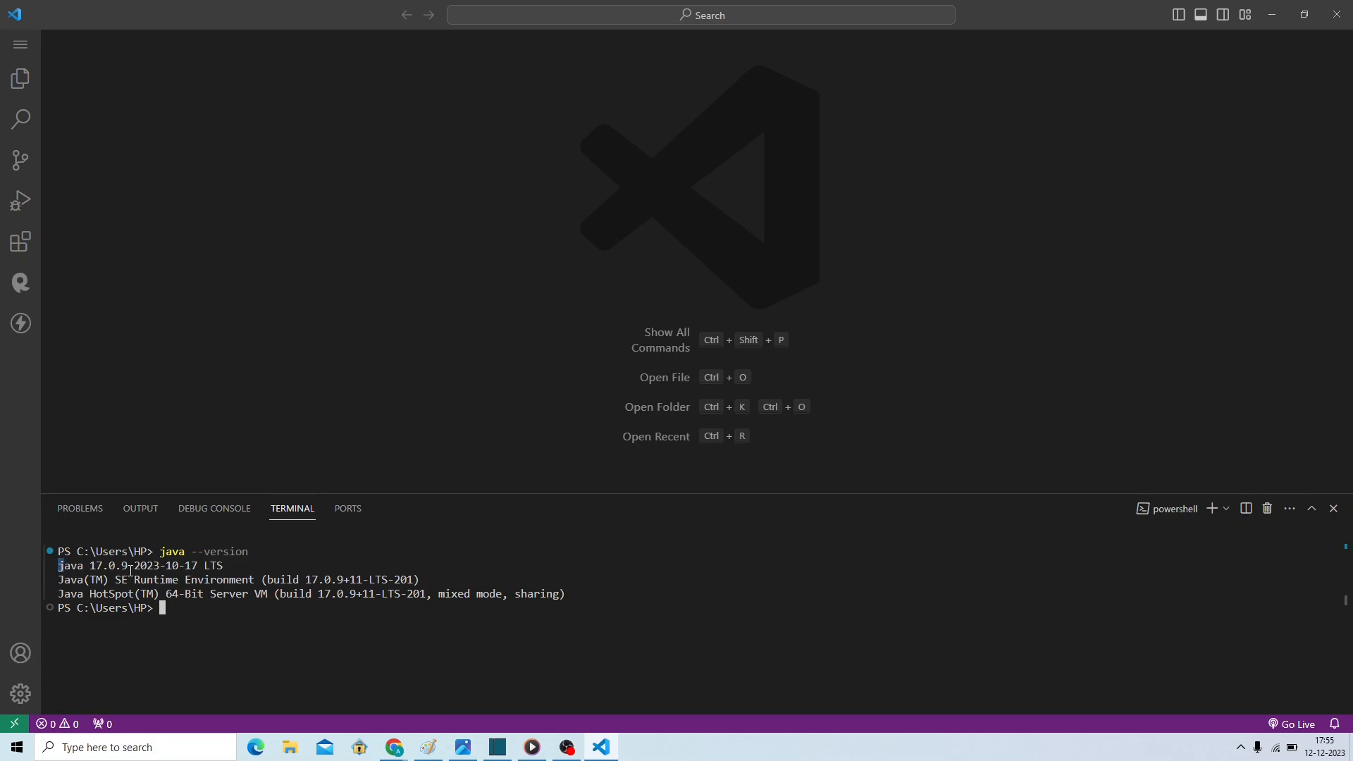
pyautogui.moveTo(59, 567); pyautogui.dragTo(237, 568)
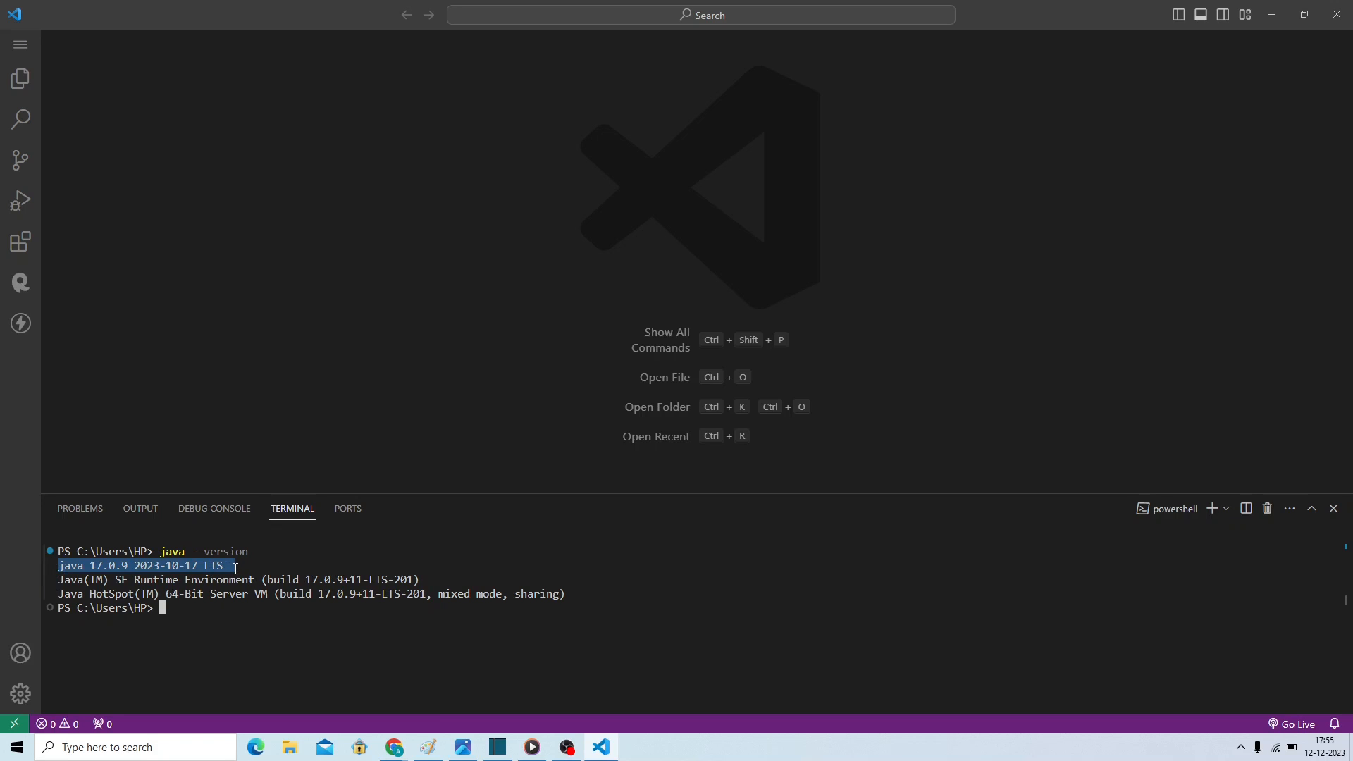
pyautogui.click(236, 568)
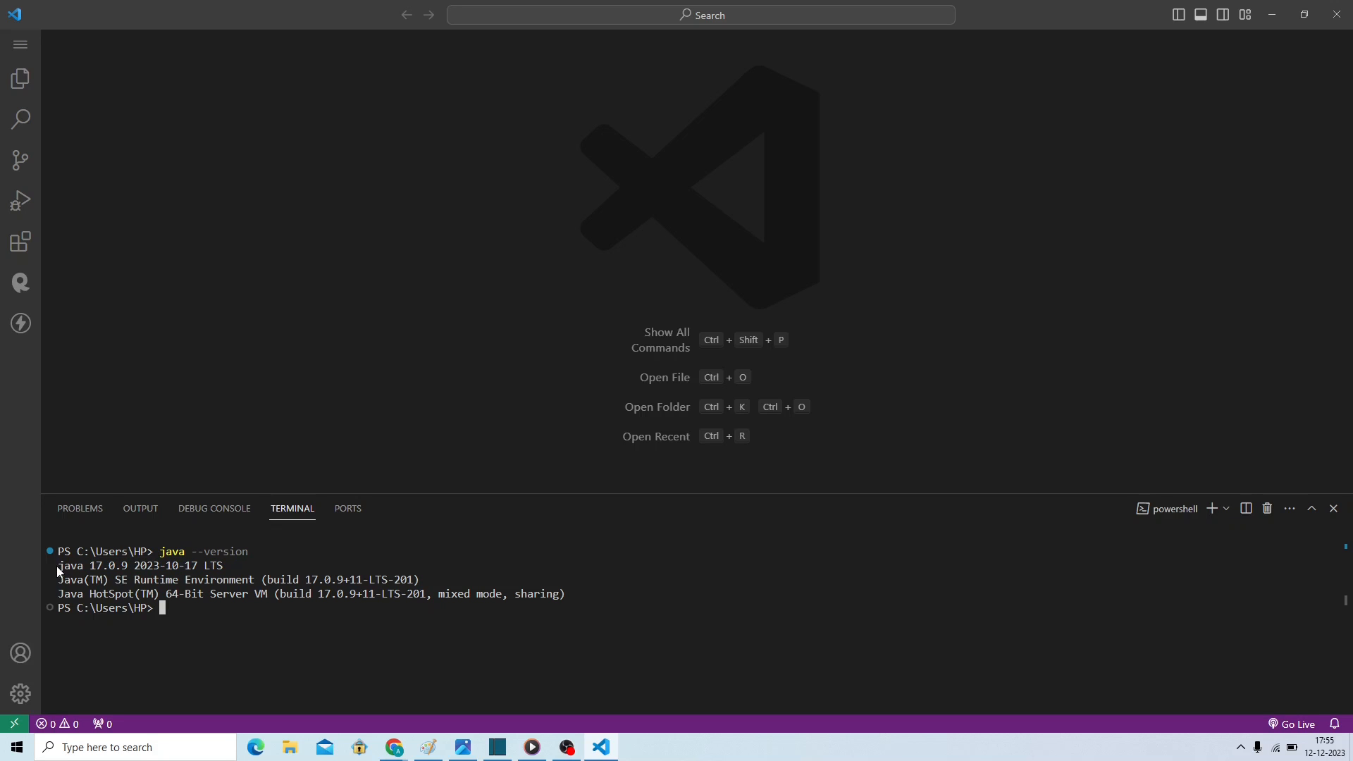
pyautogui.moveTo(57, 566); pyautogui.dragTo(362, 578)
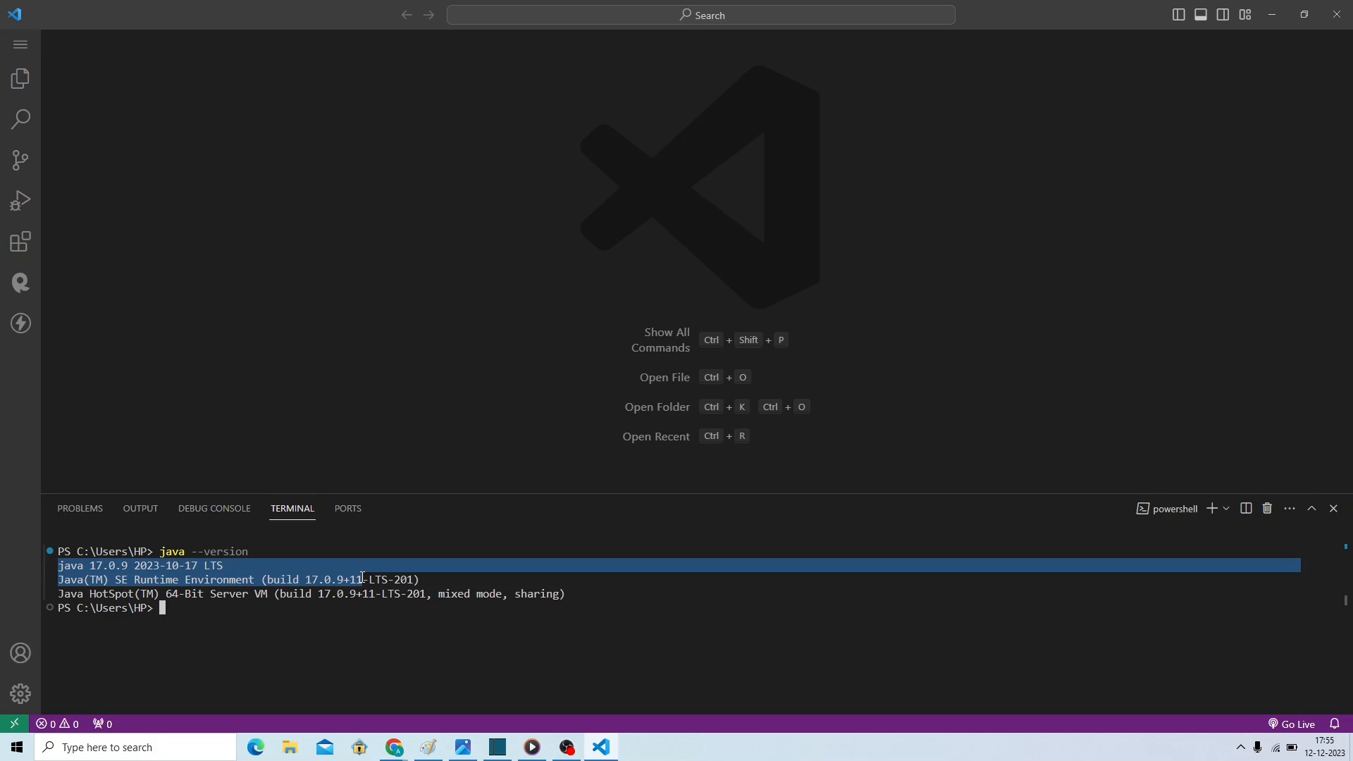
pyautogui.click(362, 579)
# - Search Windows for "edit" and open the system environment variables settings
pyautogui.click(139, 754)
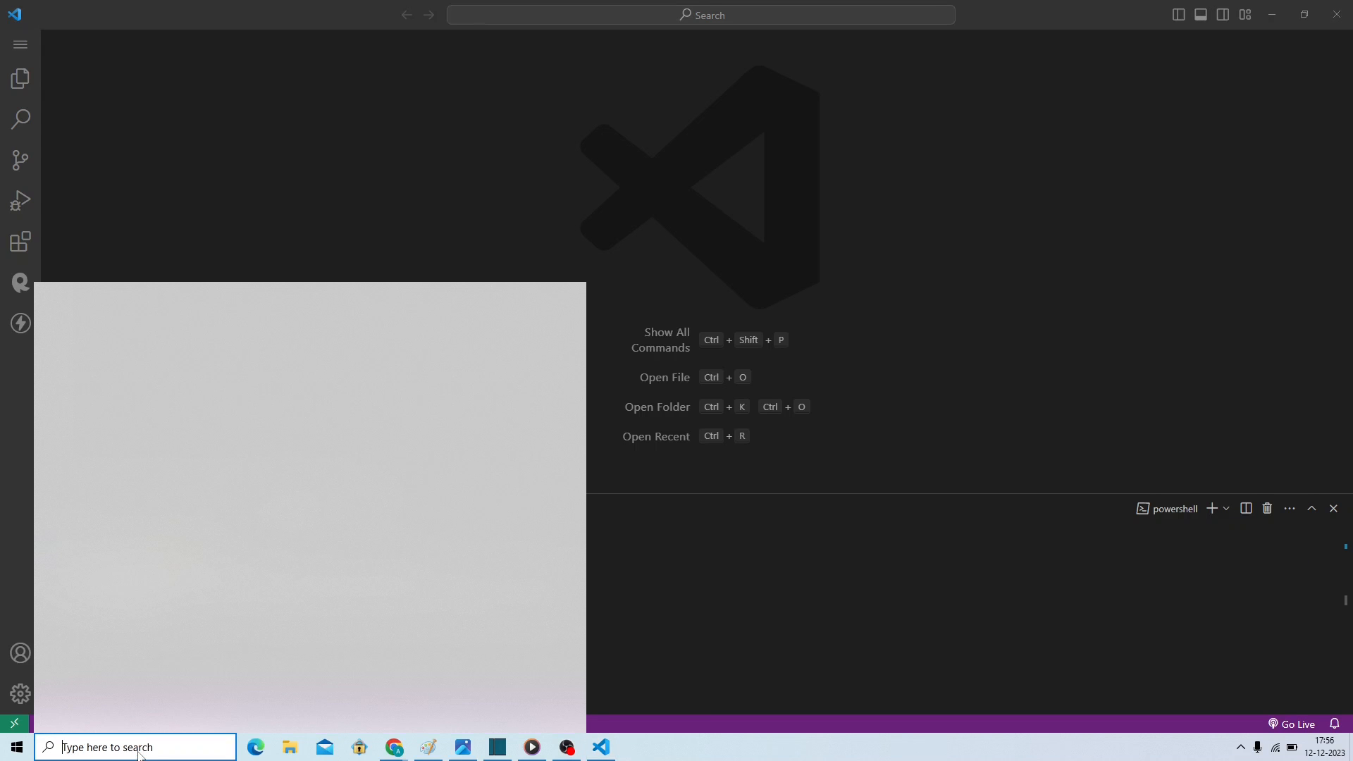
pyautogui.write('edit')
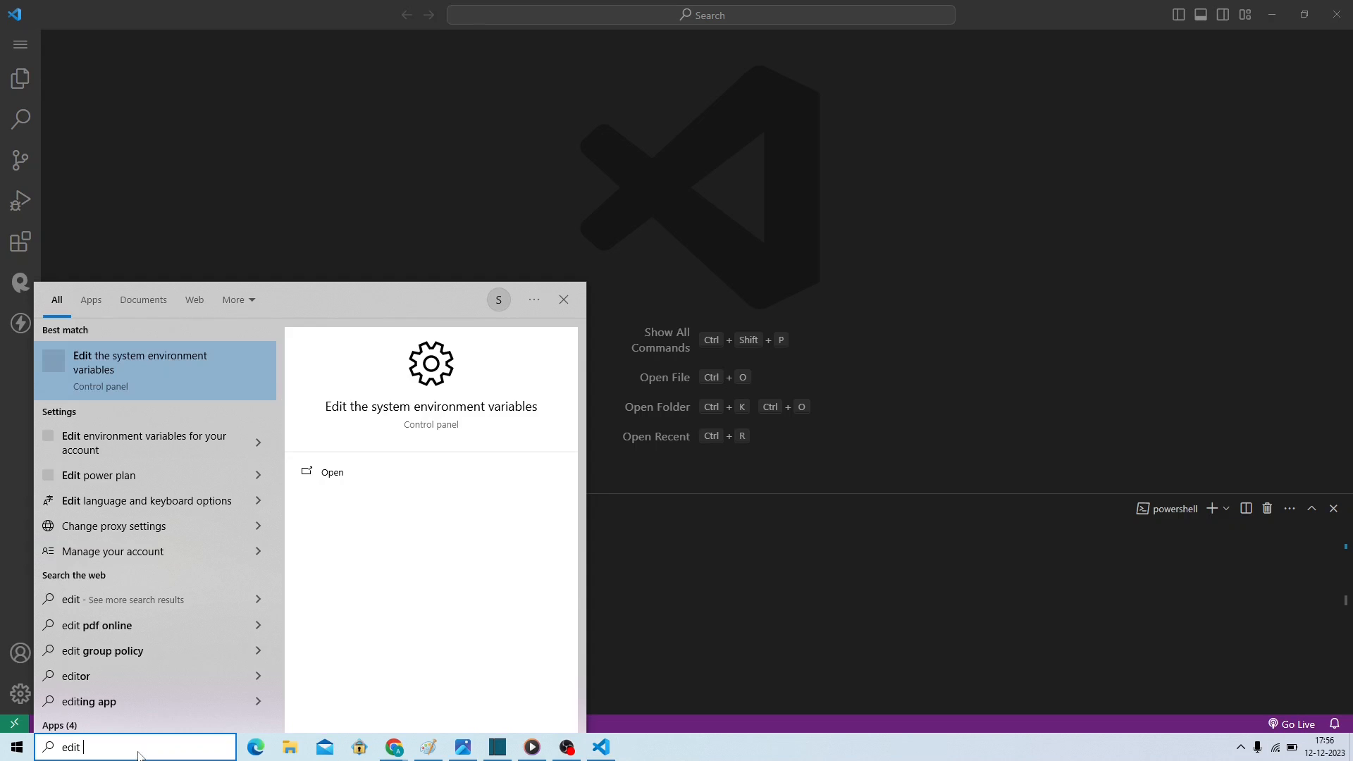
pyautogui.click(159, 382)
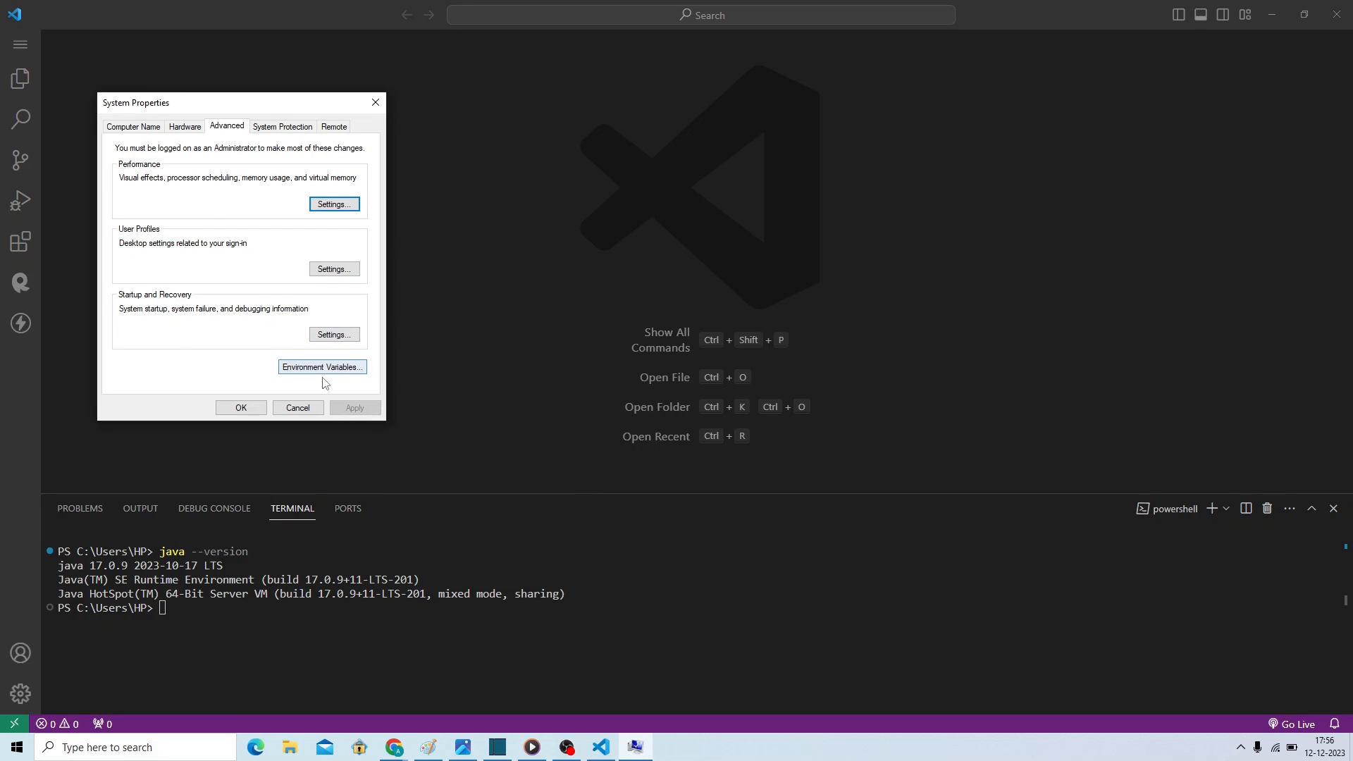
# - Open the environment variables and start a new system variable with the name Path
pyautogui.click(340, 368)
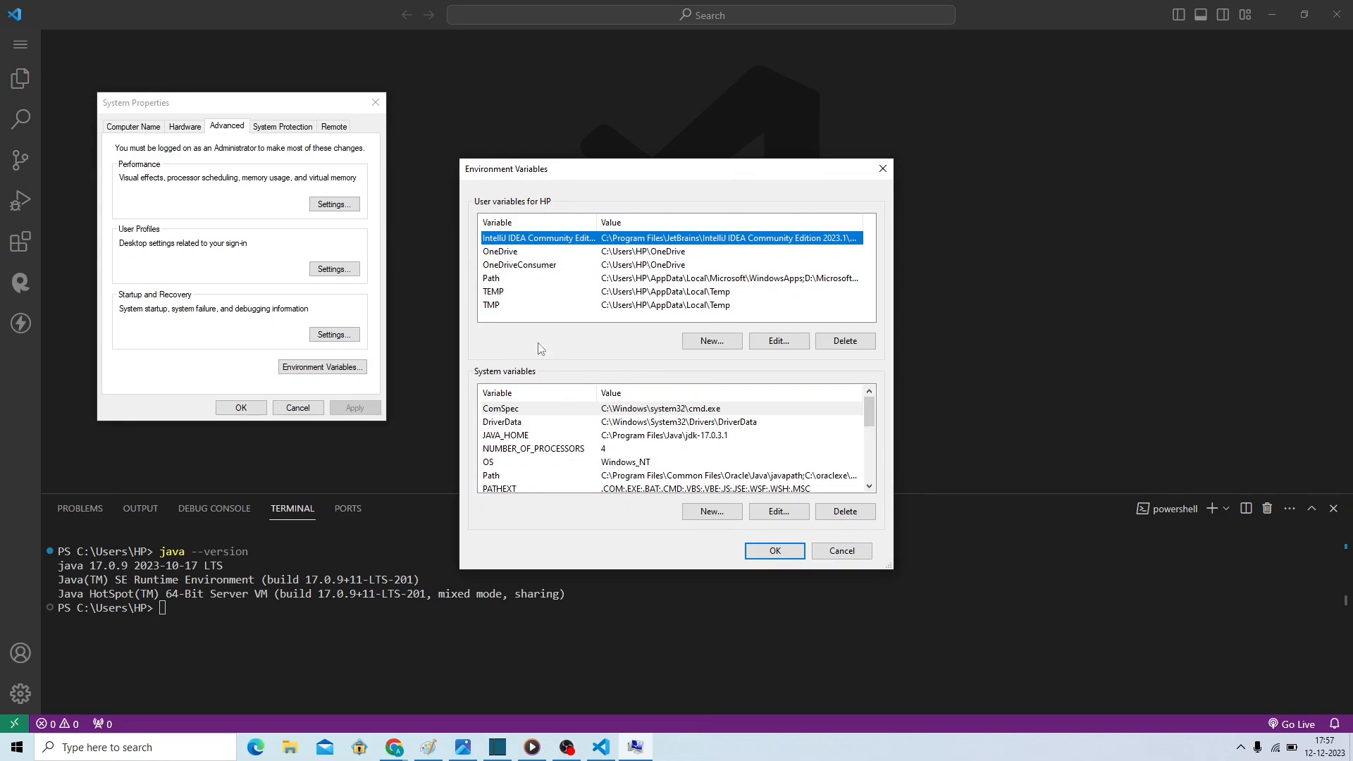
pyautogui.click(512, 477)
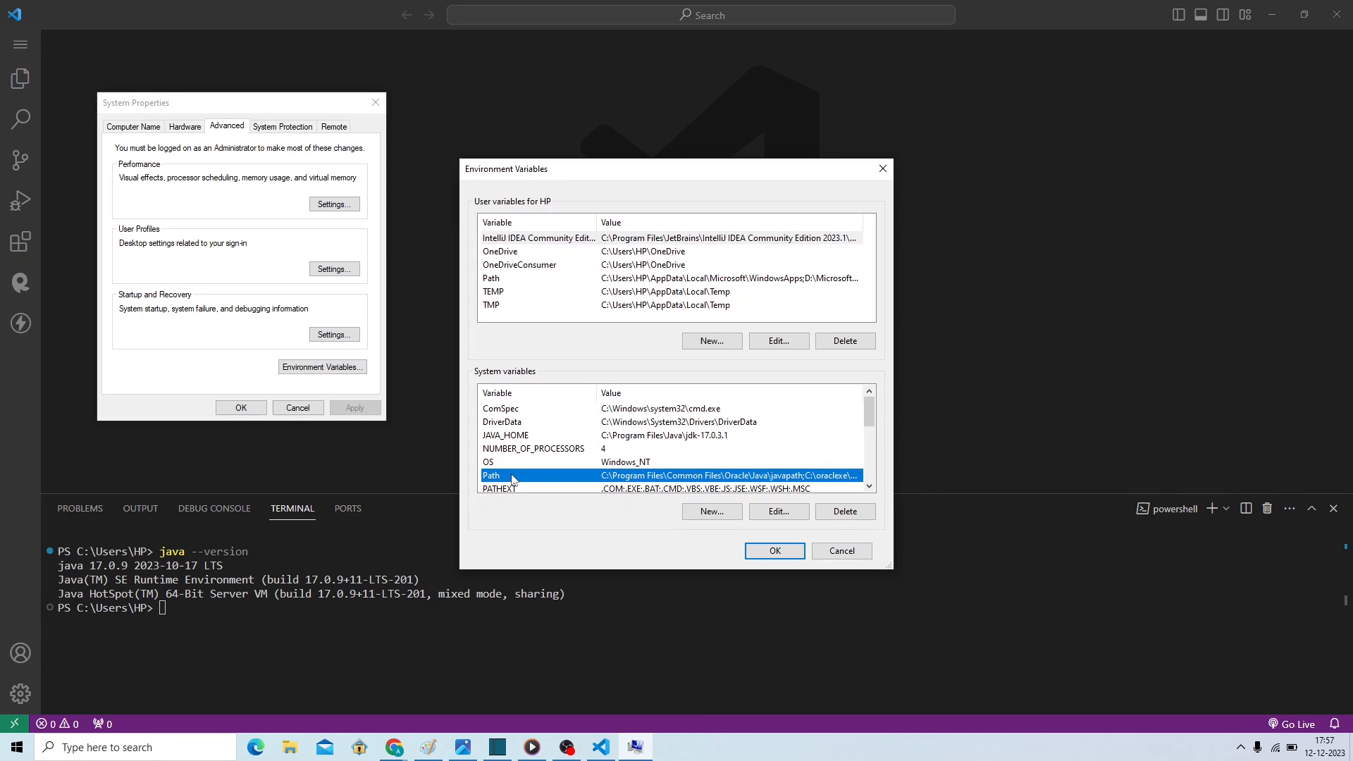
pyautogui.click(709, 512)
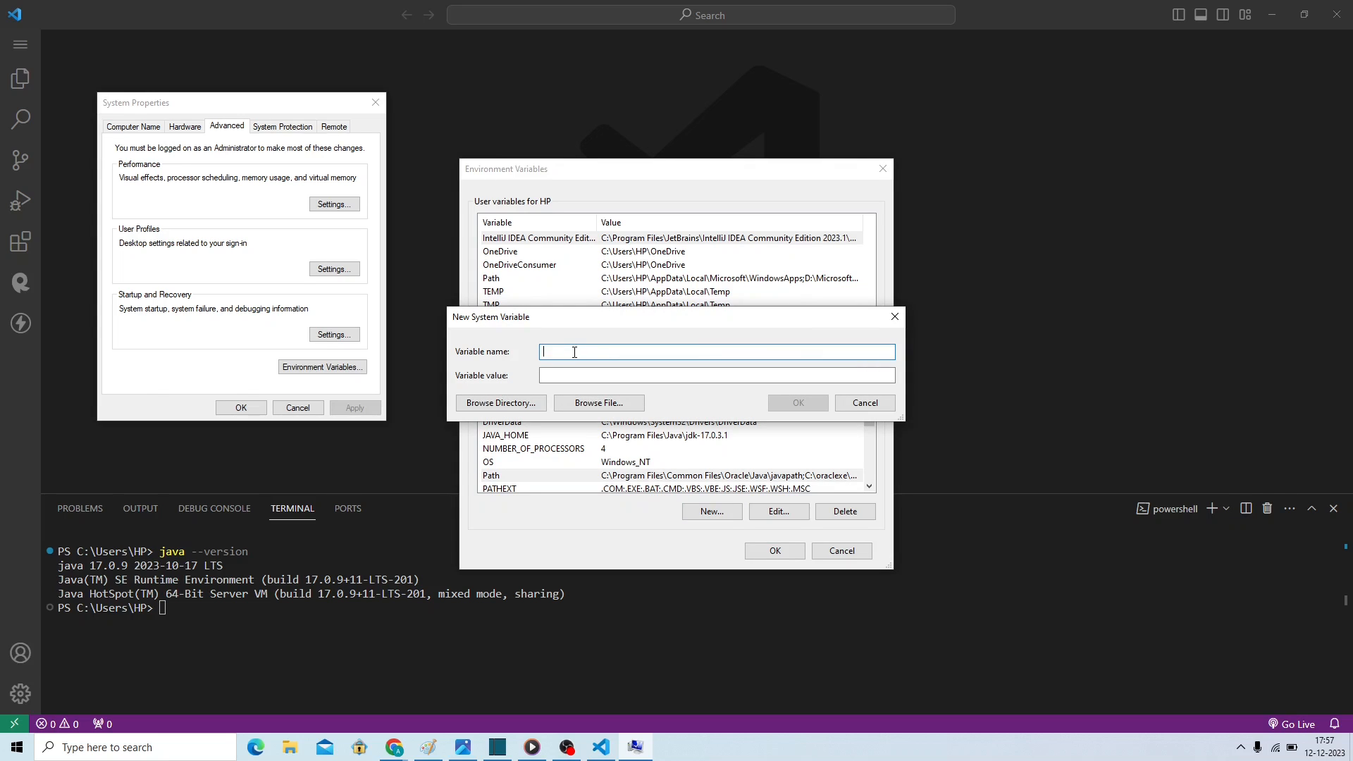
pyautogui.write('PAth')
pyautogui.press('BackSpace')
pyautogui.press('BackSpace')
pyautogui.write('ath')
# - In File Explorer, open the folder C:\Program Files\Java\jdk-17\bin and copy its full path
pyautogui.click(291, 748)
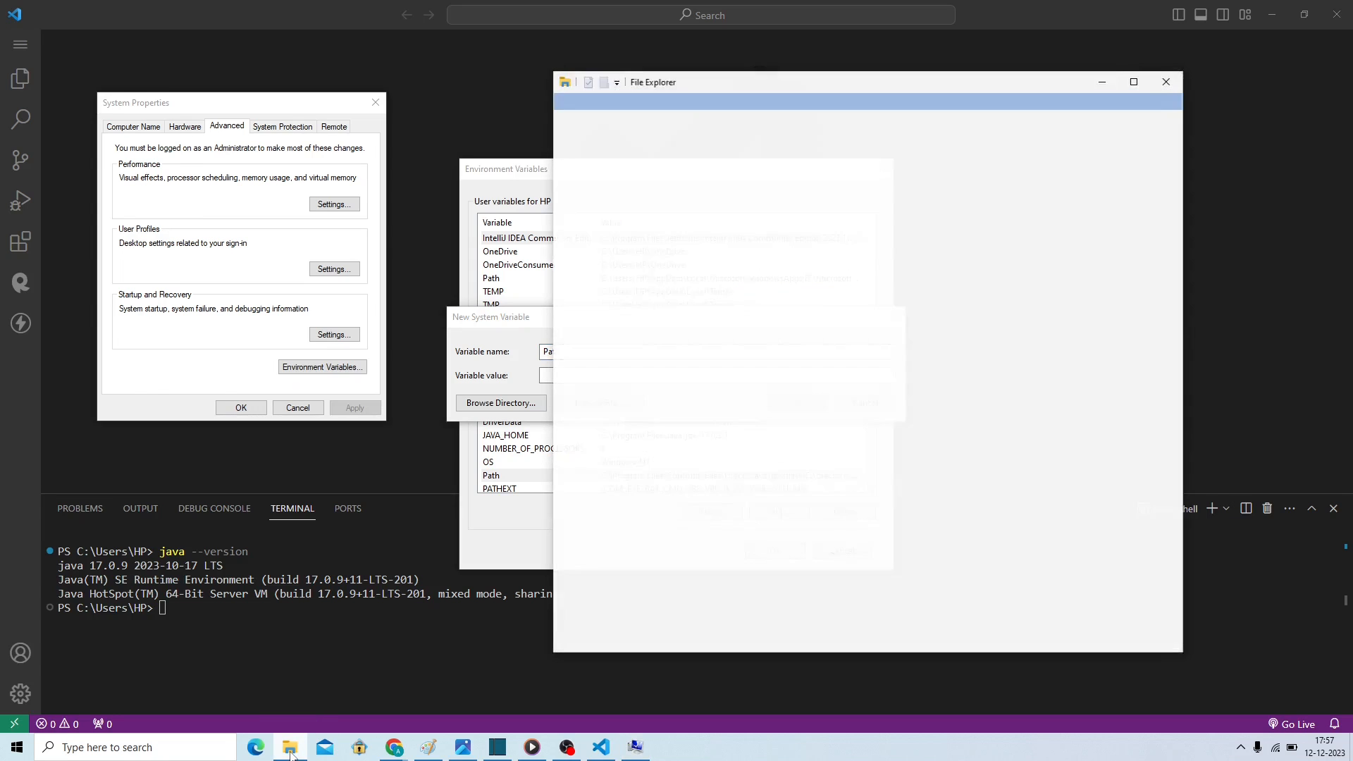
pyautogui.click(618, 316)
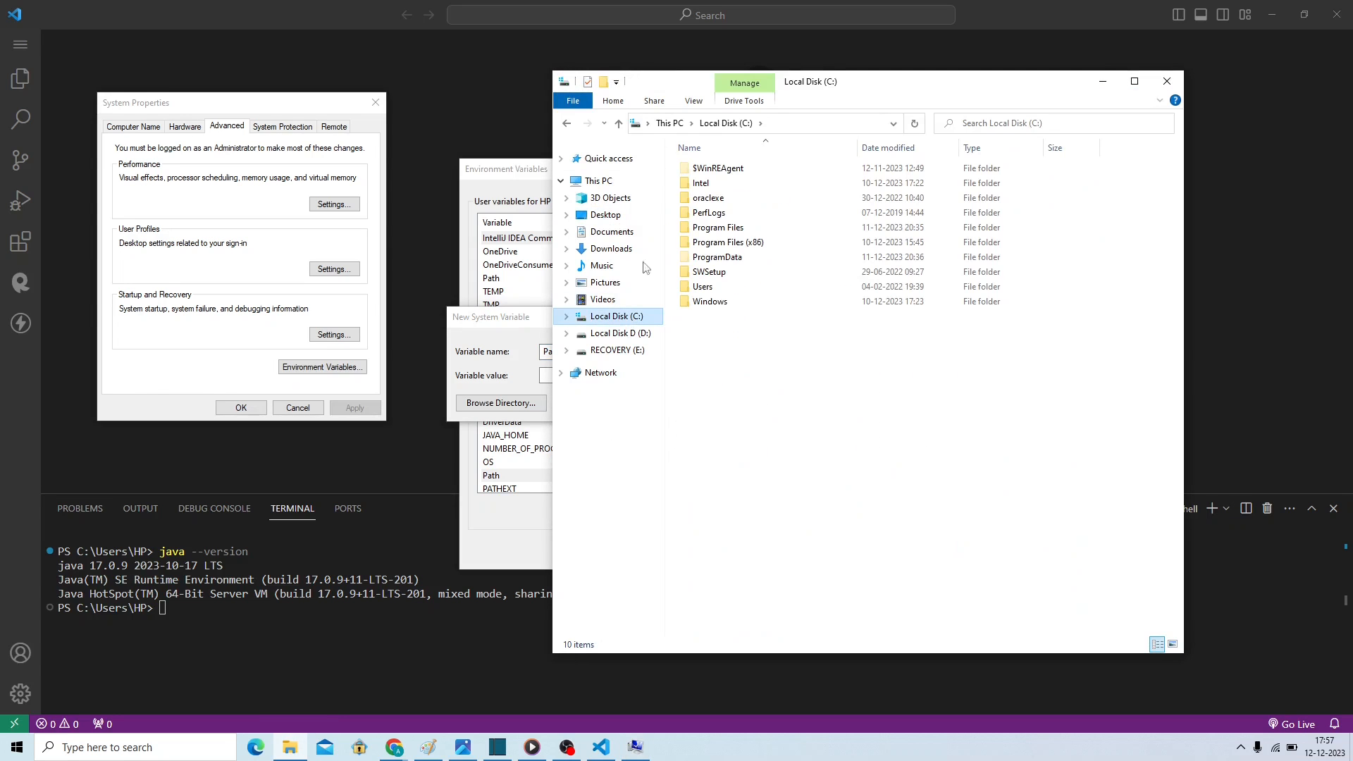
pyautogui.doubleClick(715, 229)
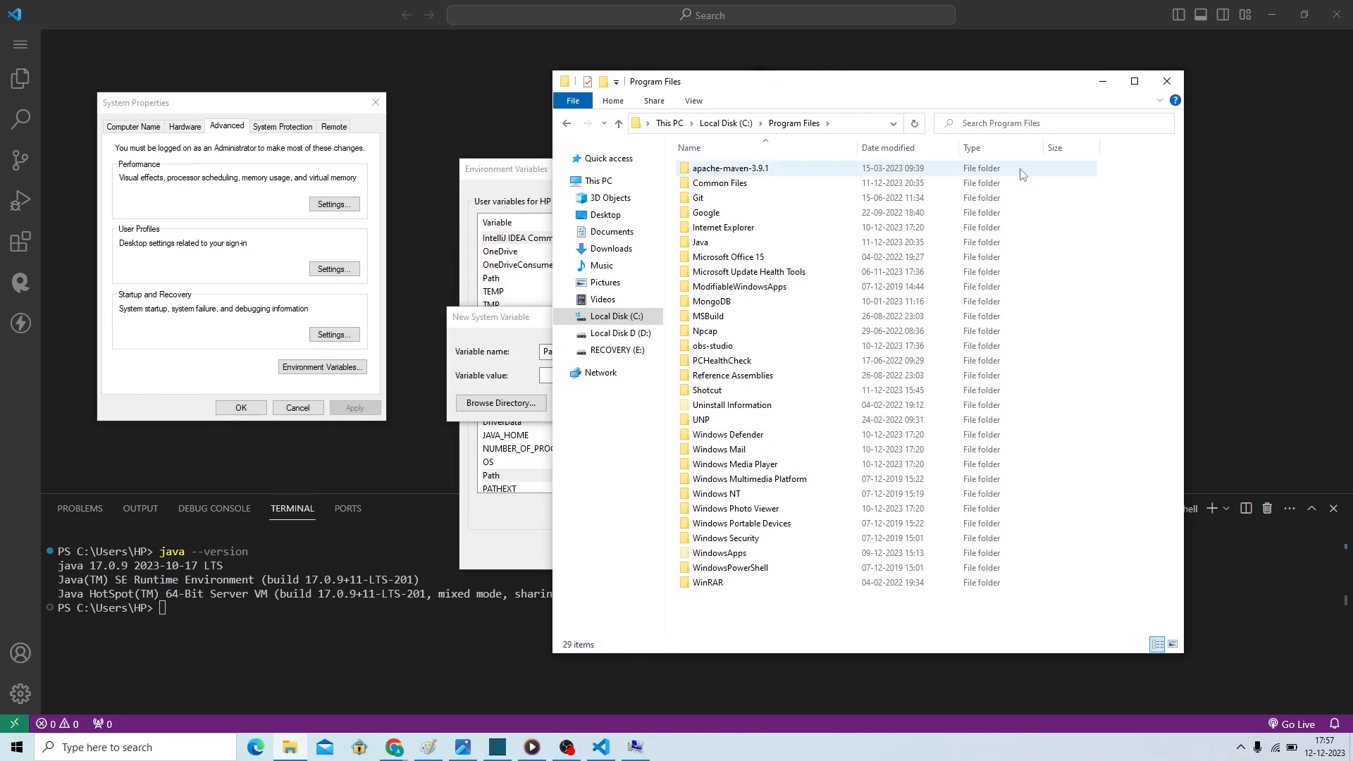
pyautogui.doubleClick(720, 247)
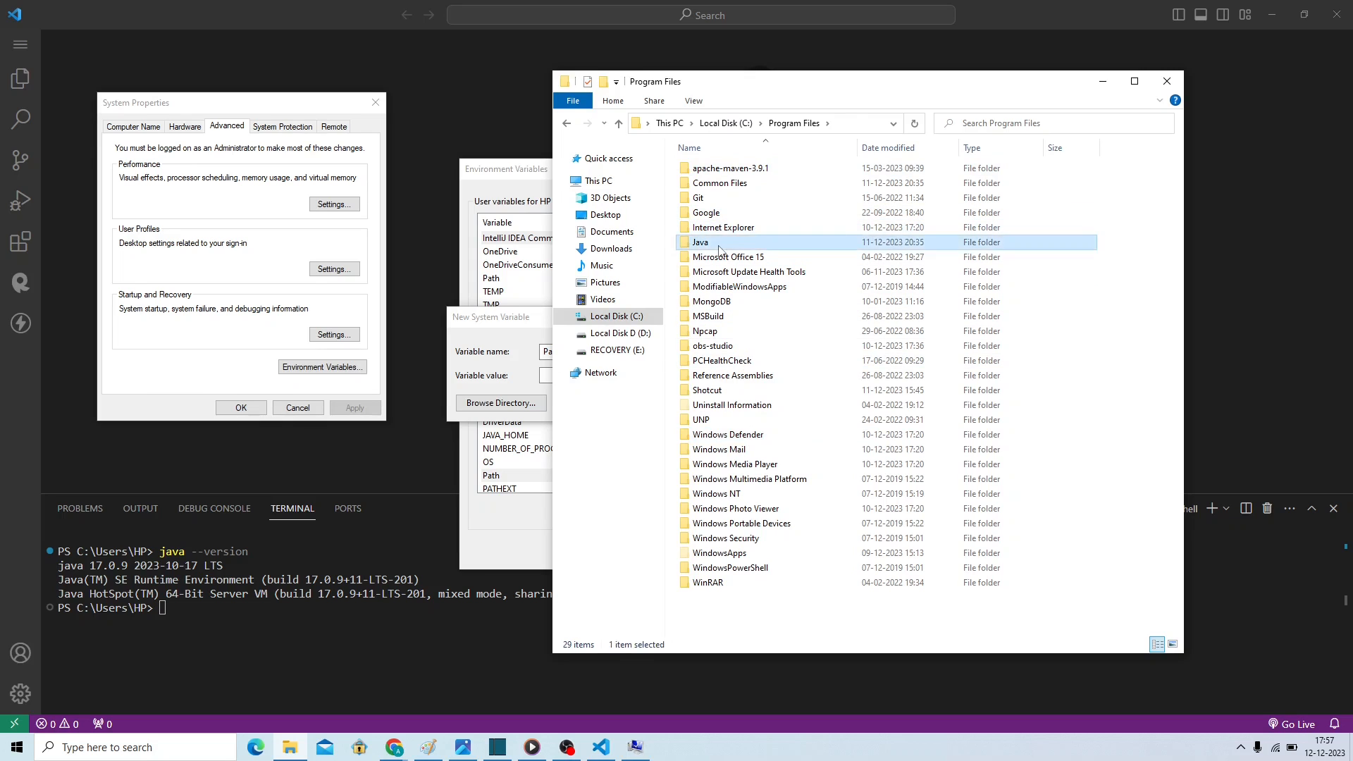
pyautogui.doubleClick(721, 172)
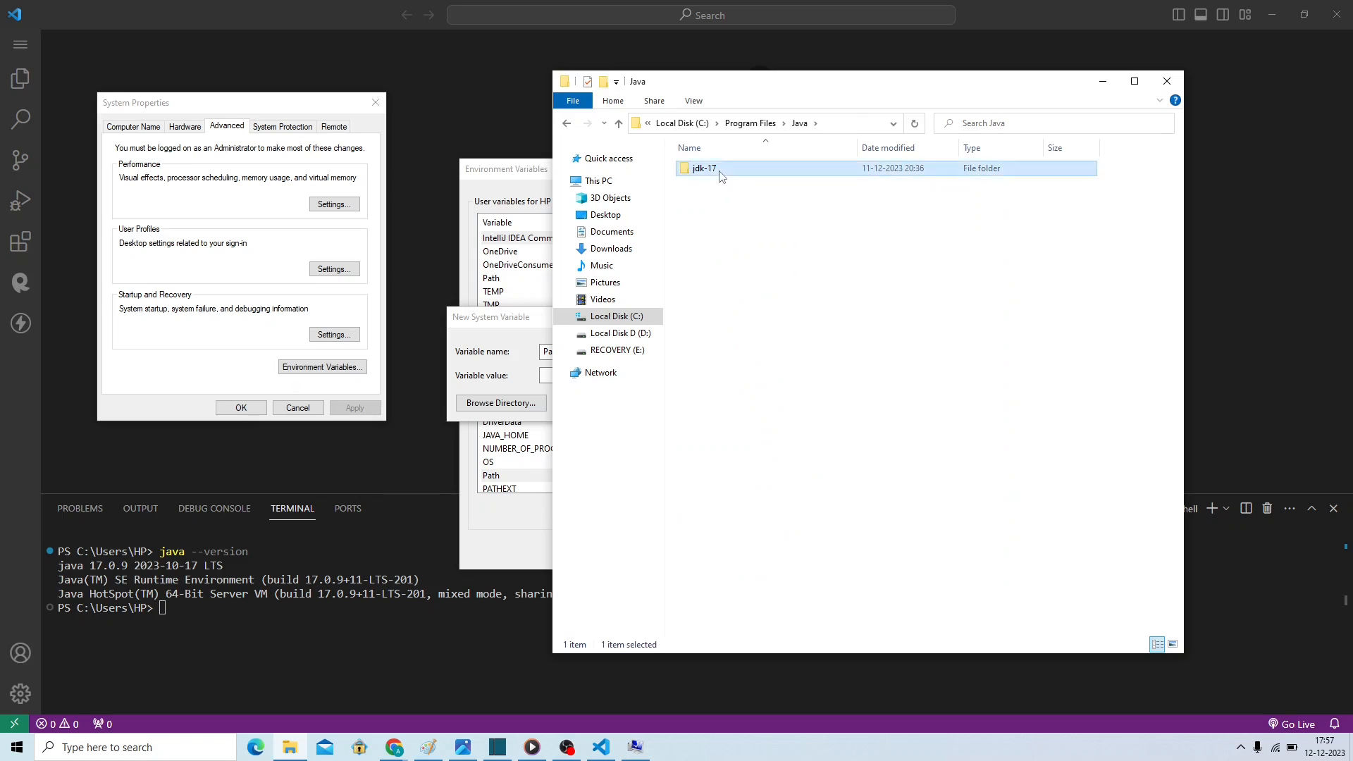
pyautogui.doubleClick(721, 172)
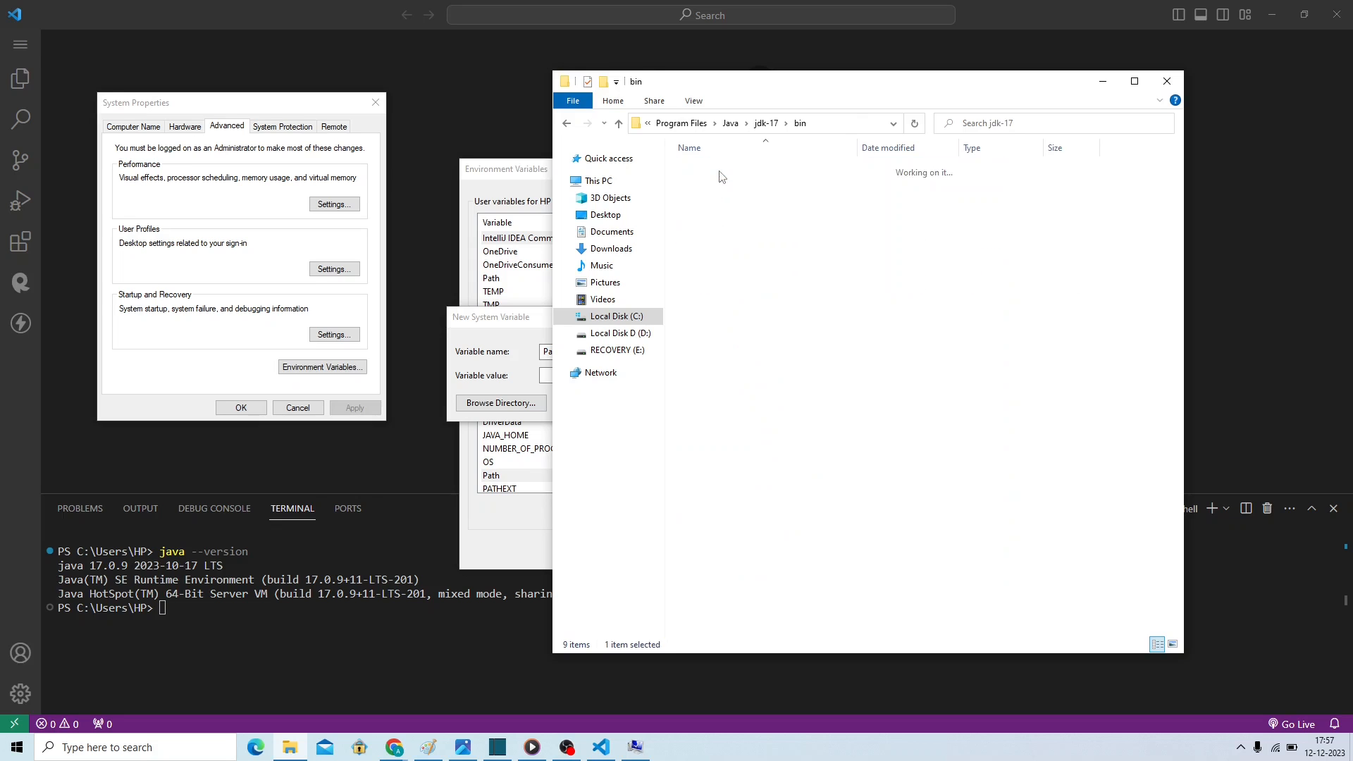
pyautogui.click(829, 127)
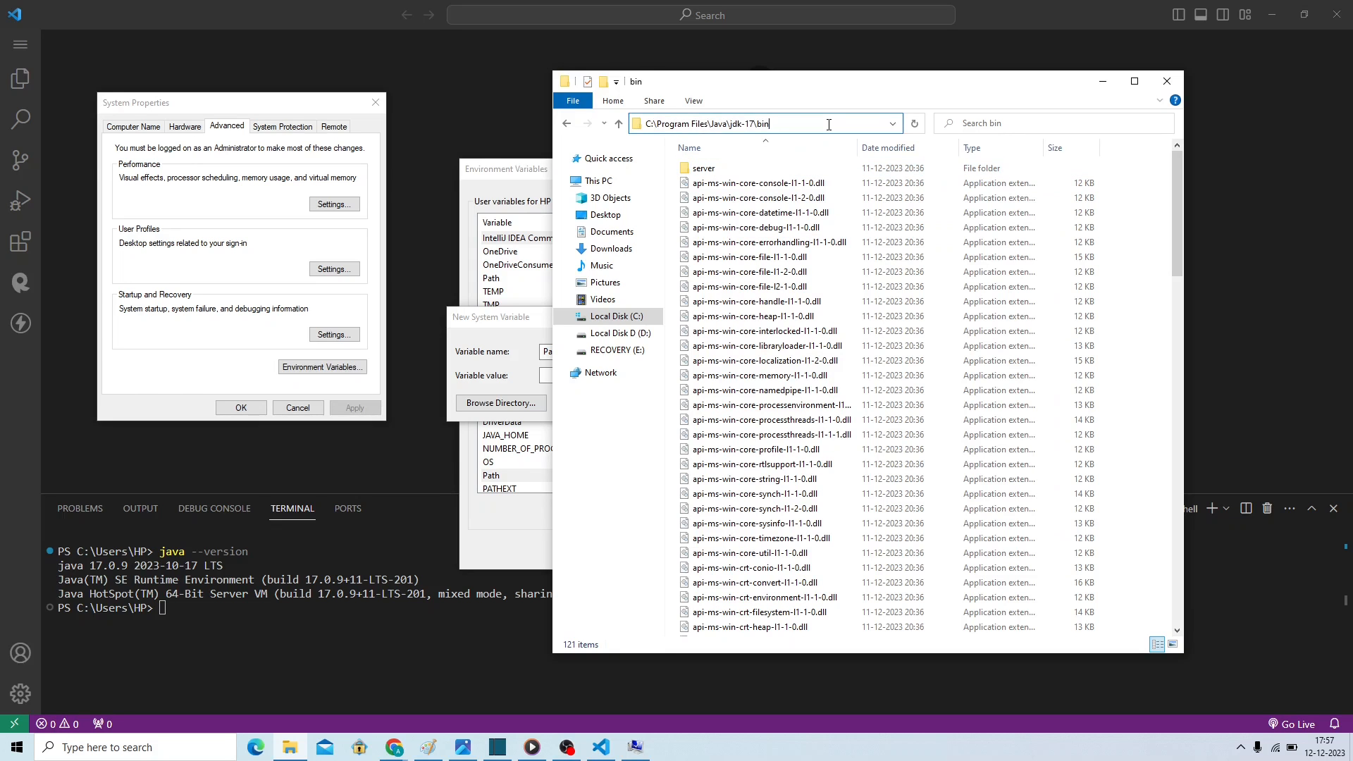
pyautogui.hotkey('ctrl', 'a')
pyautogui.hotkey('ctrl', 'c')
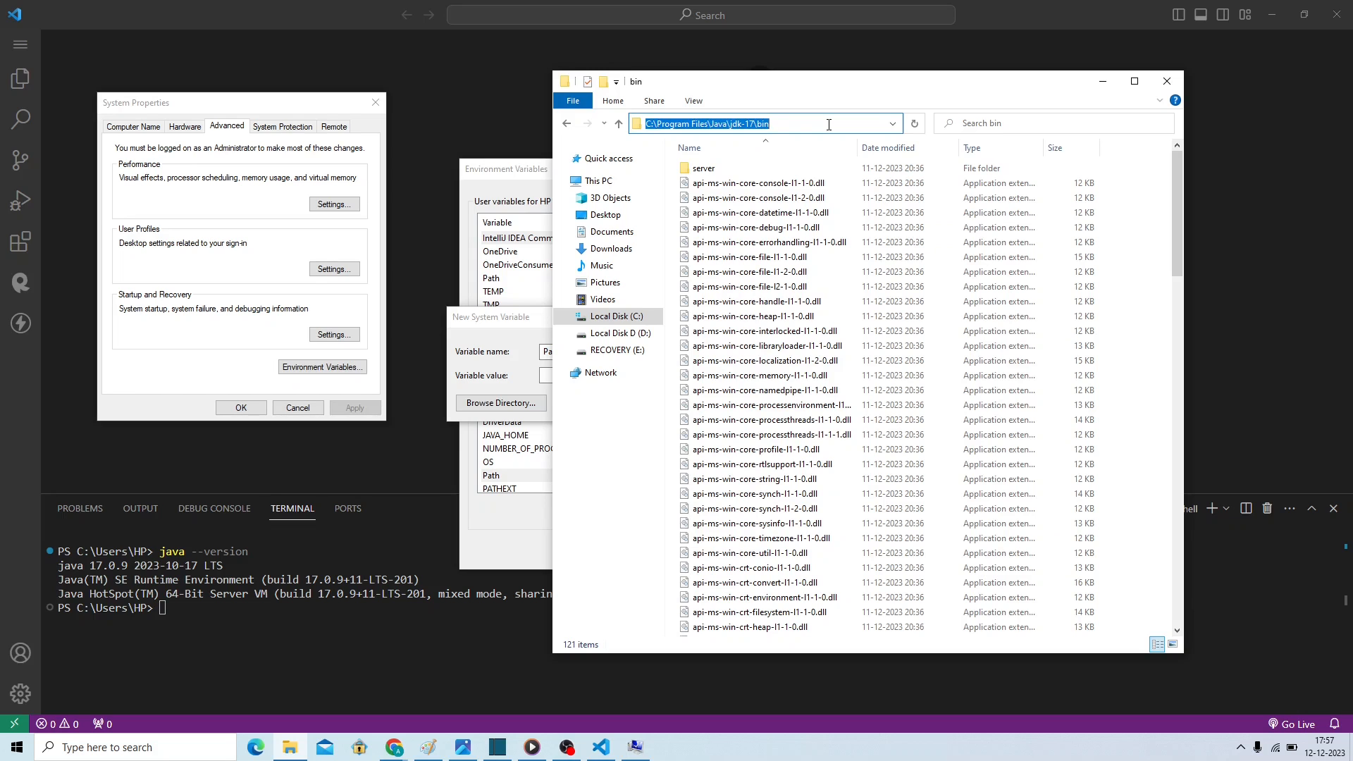
# - Minimize File Explorer and paste C:\Program Files\Java\jdk-17\bin as the new system variable's value
pyautogui.click(1102, 81)
pyautogui.click(554, 377)
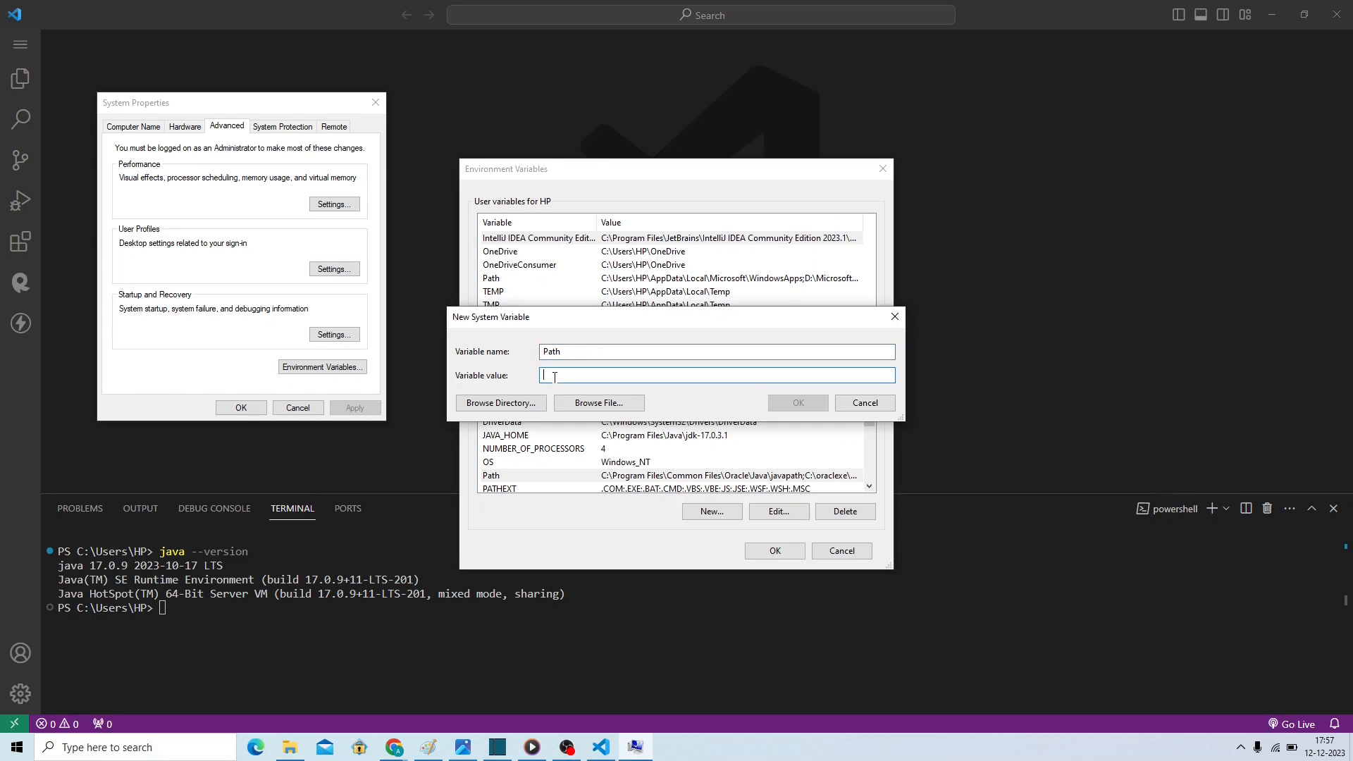
pyautogui.hotkey('ctrl', 'v')
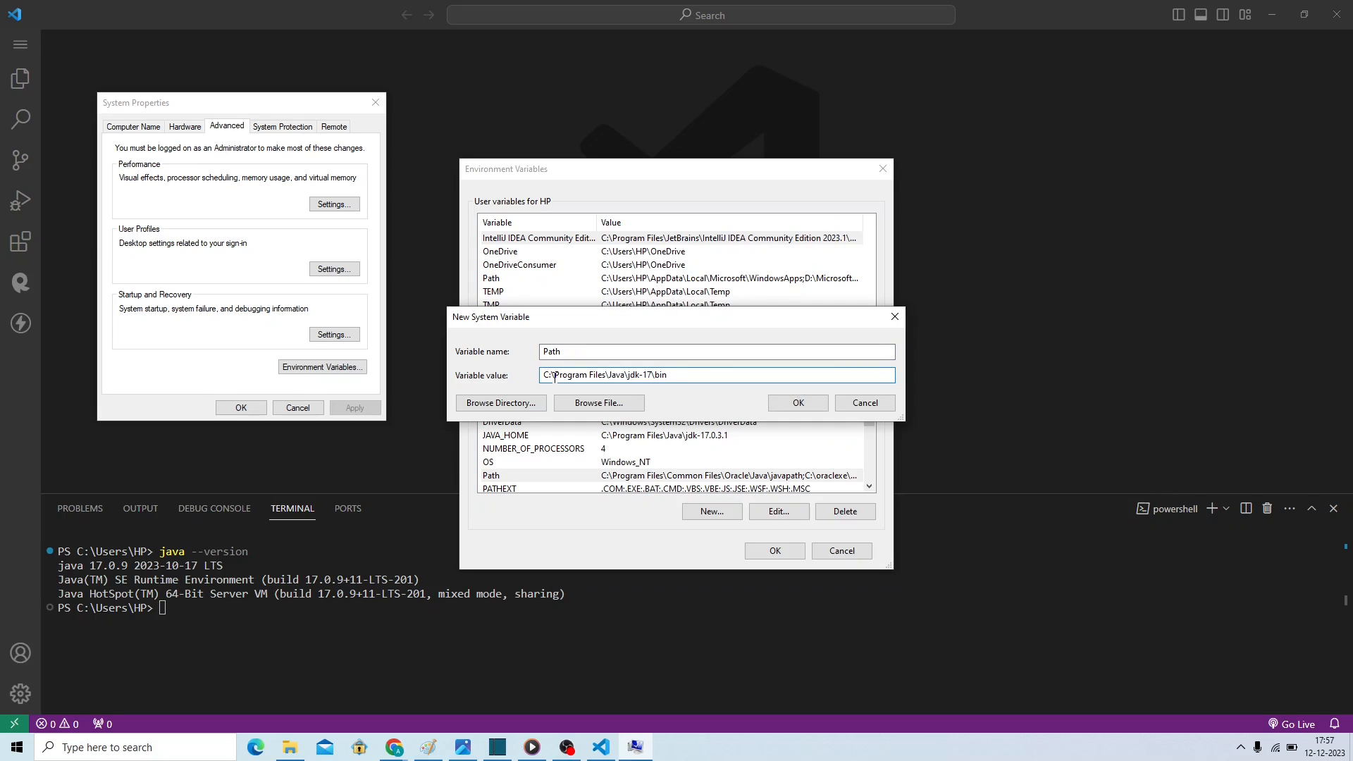